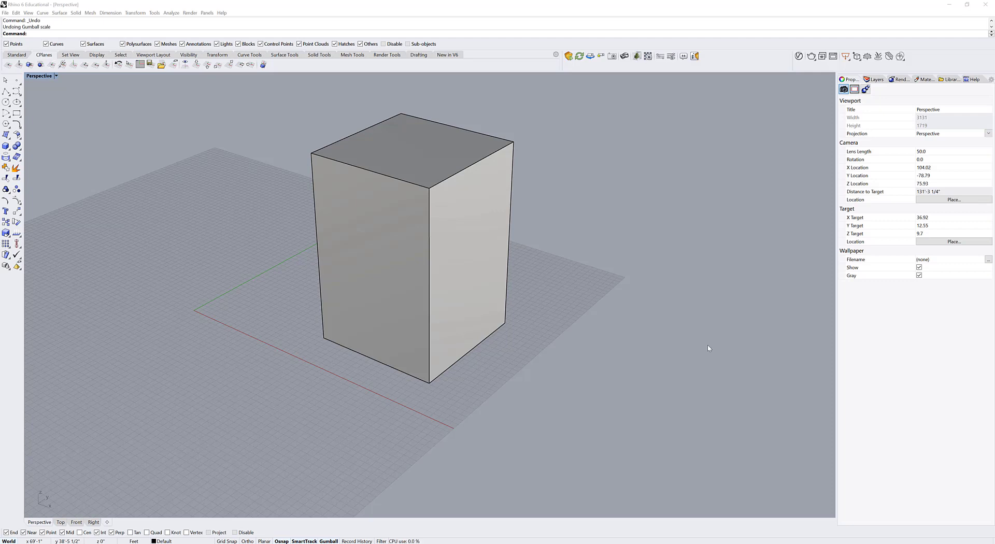
- Select the box so its gumball is available for transforming it
{"action": "scroll", "coordinate": [482, 375], "scroll_direction": "down", "scroll_amount": 3}
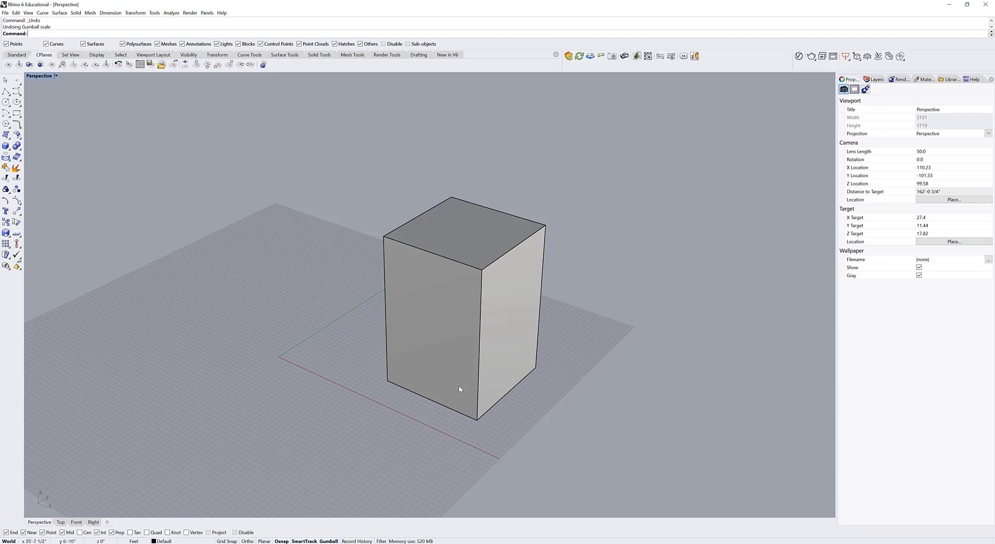
{"action": "left_click", "coordinate": [484, 327]}
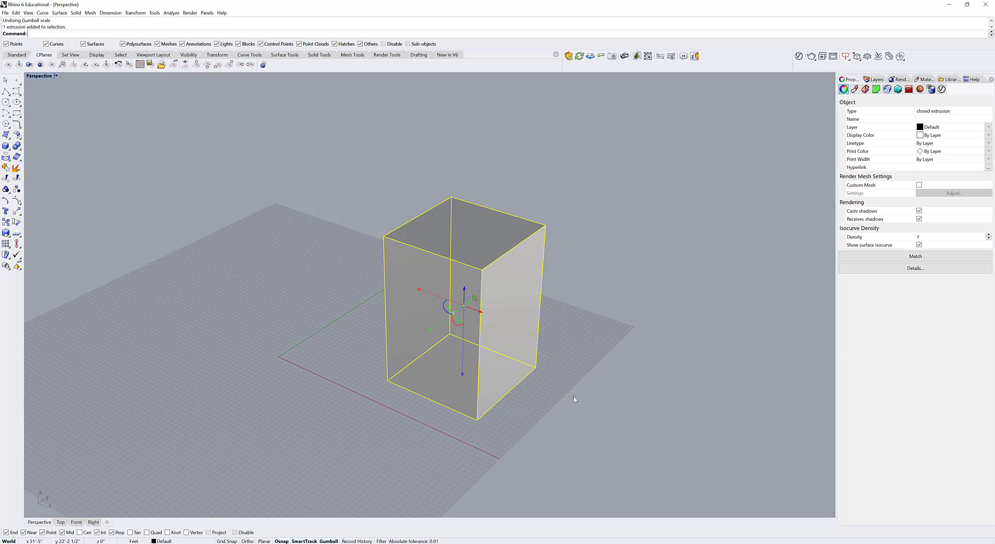
{"action": "right_click_drag", "start_coordinate": [574, 397], "coordinate": [545, 385], "text": "shift"}
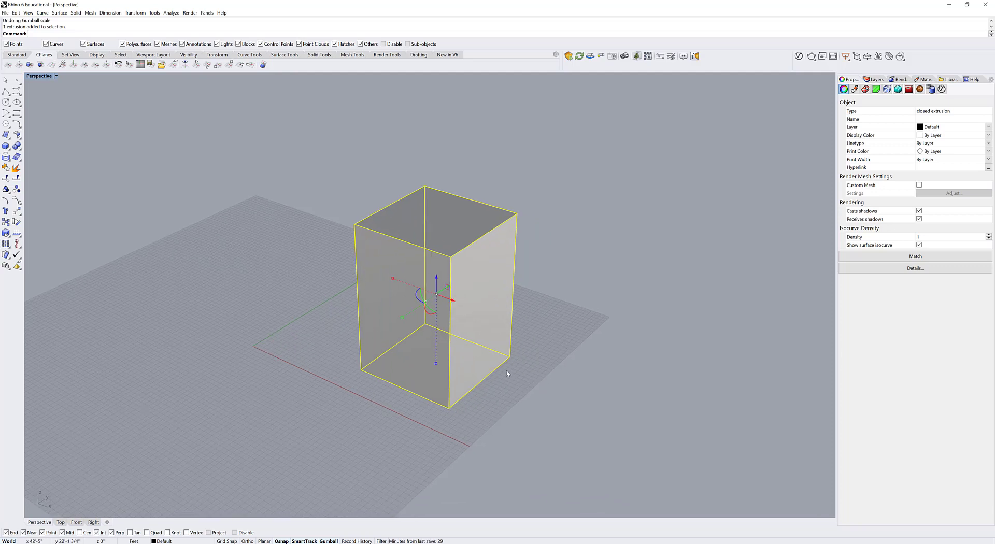
{"action": "scroll", "coordinate": [413, 295], "scroll_direction": "up", "scroll_amount": 2}
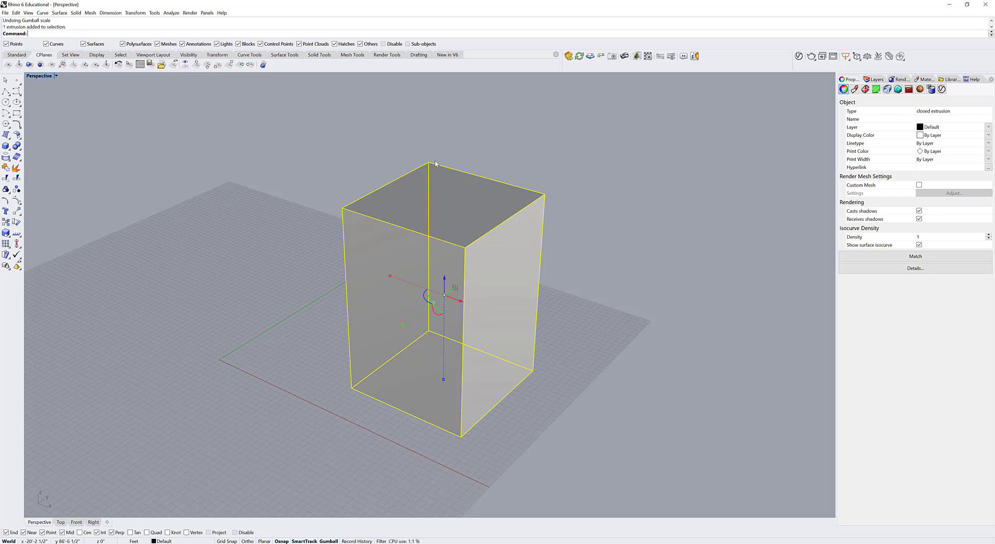
{"action": "scroll", "coordinate": [435, 166], "scroll_direction": "down", "scroll_amount": 2}
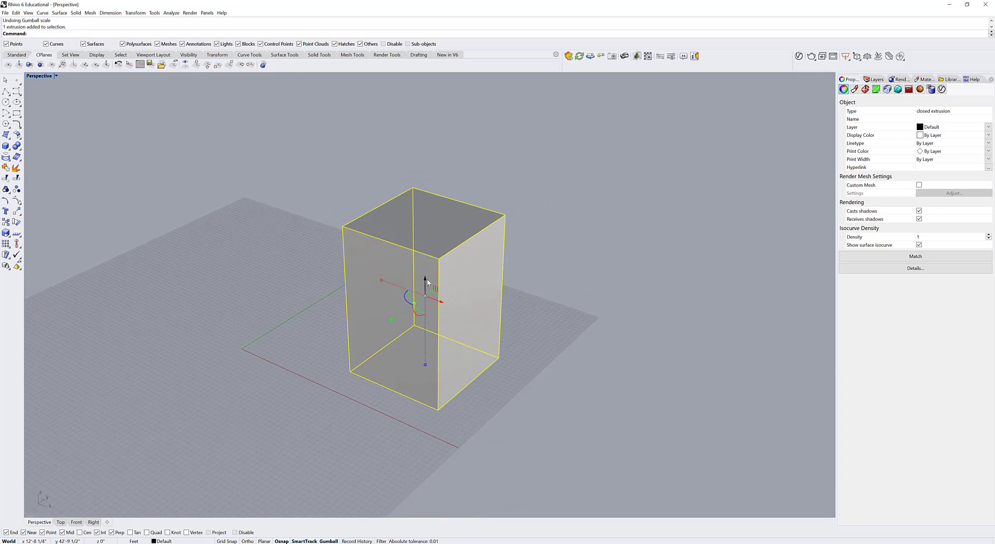
- Try moving the box freehand with the gumball, up the vertical axis and along the X axis
{"action": "left_click_drag", "start_coordinate": [424, 284], "coordinate": [438, 142]}
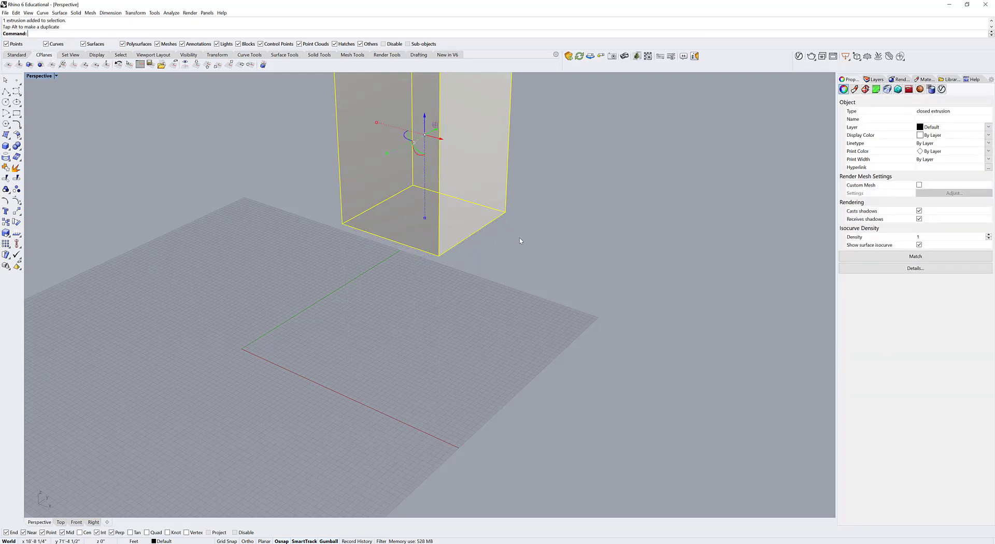
{"action": "key", "text": "ctrl+z"}
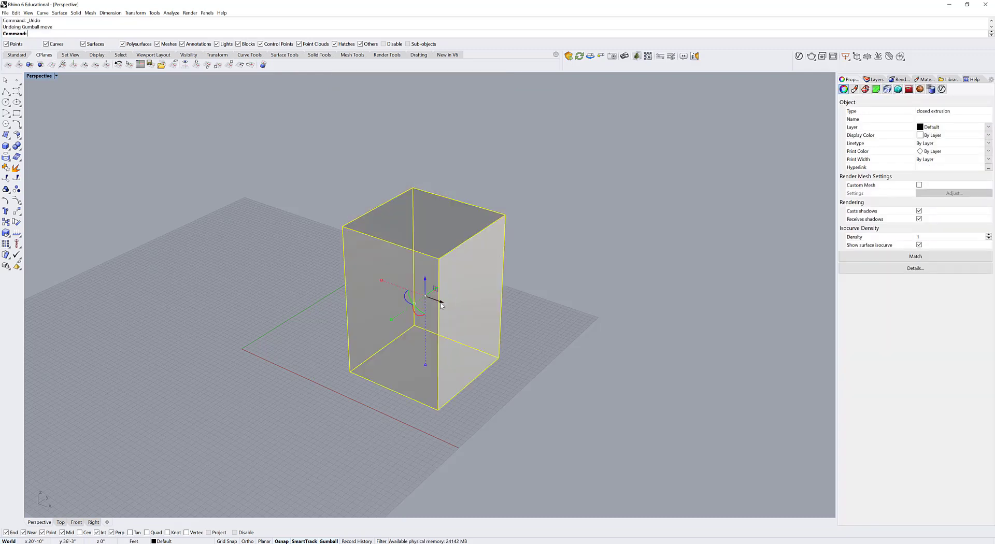
{"action": "left_click_drag", "start_coordinate": [441, 305], "coordinate": [451, 286]}
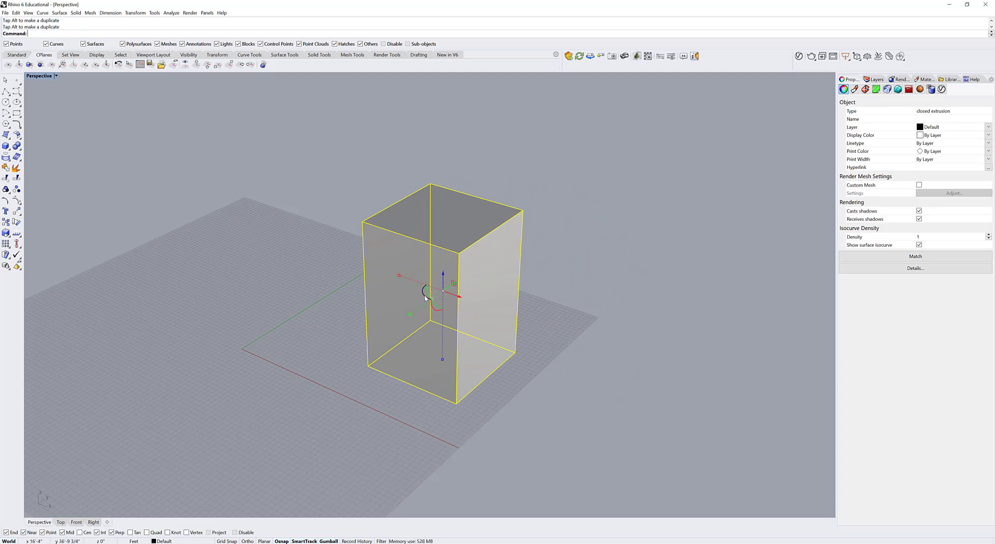
- Try rotating the box freehand with two different gumball arcs, undoing each rotation
{"action": "left_click_drag", "start_coordinate": [424, 299], "coordinate": [433, 353]}
{"action": "key", "text": "ctrl+z"}
{"action": "key", "text": "ctrl+z"}
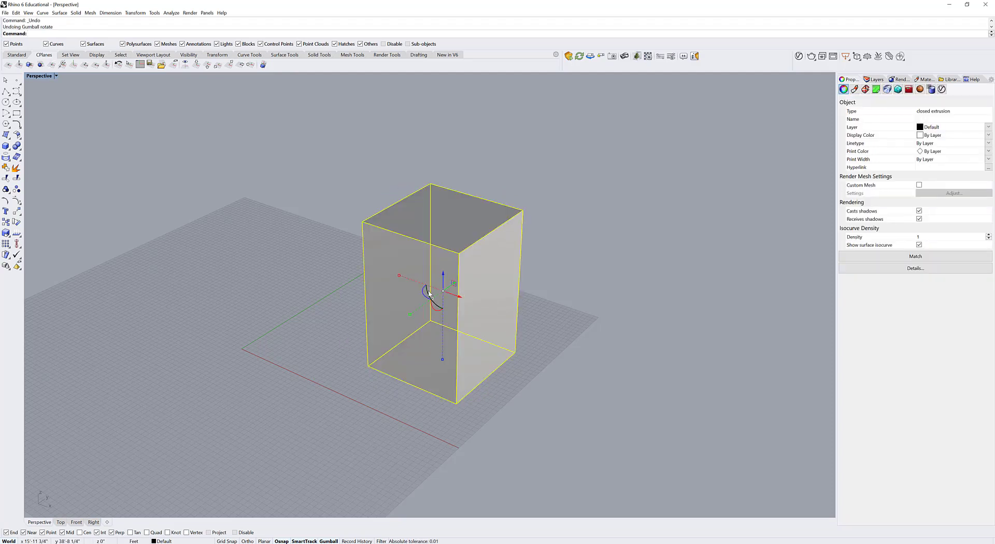
{"action": "left_click_drag", "start_coordinate": [429, 295], "coordinate": [429, 332]}
{"action": "key", "text": "ctrl+z"}
- Try scaling the box narrower and taller with the gumball, and undo all trial scales and moves
{"action": "left_click_drag", "start_coordinate": [402, 278], "coordinate": [512, 422]}
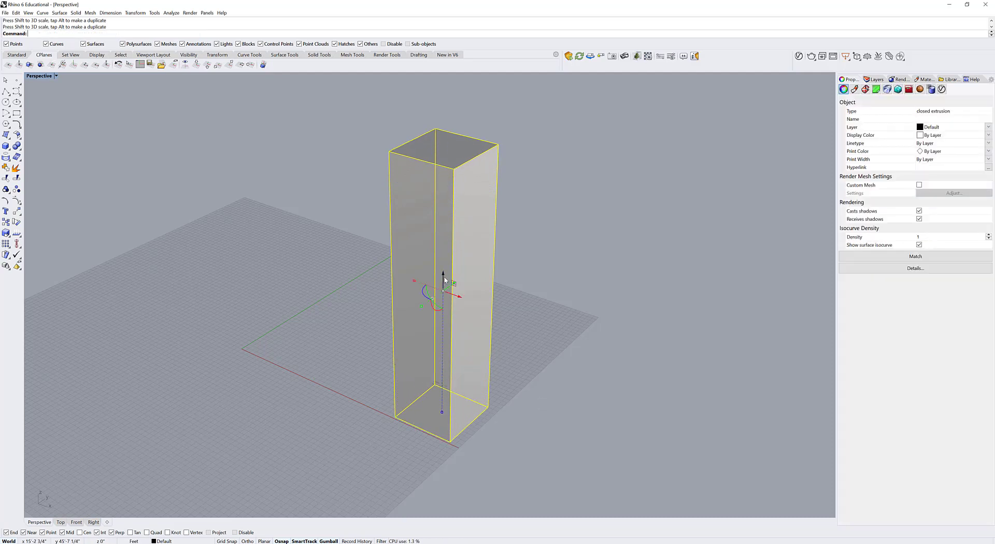
{"action": "key", "text": "ctrl+z"}
{"action": "key", "text": "ctrl+z"}
{"action": "key", "text": "ctrl+z"}
{"action": "key", "text": "ctrl+z"}
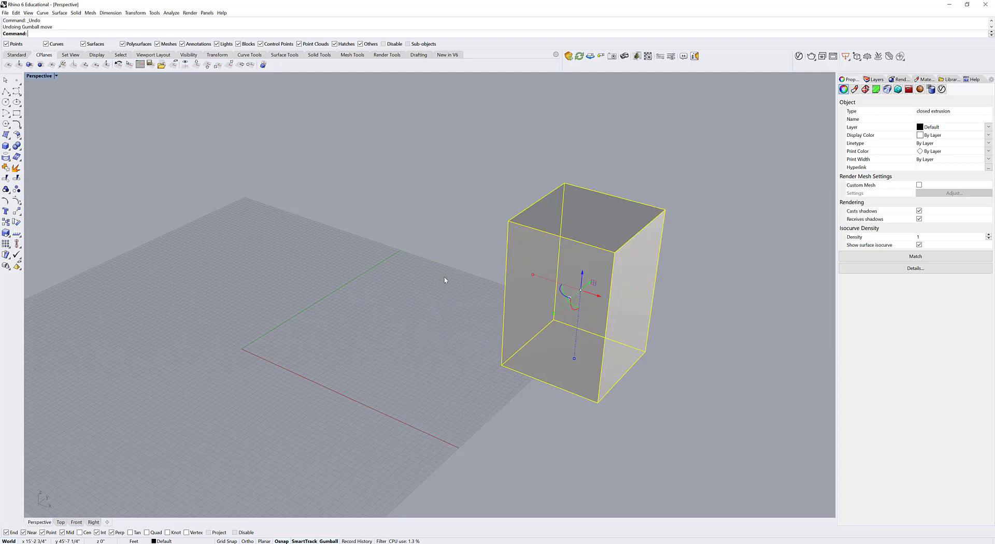
{"action": "key", "text": "ctrl+z"}
{"action": "key", "text": "ctrl+z"}
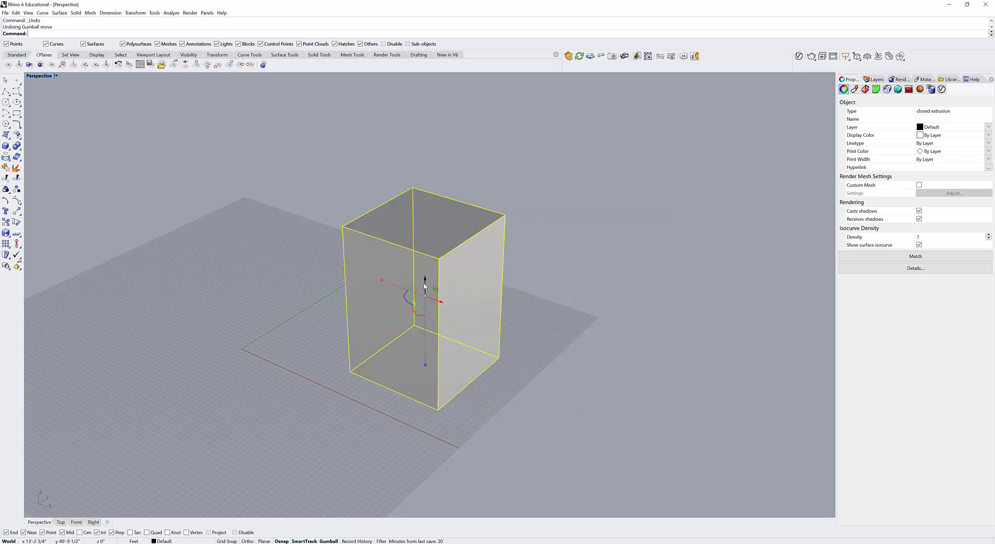
- Move the box up exactly 20 feet along the Z axis with the gumball
{"action": "left_click", "coordinate": [424, 285]}
{"action": "type", "text": "2"}
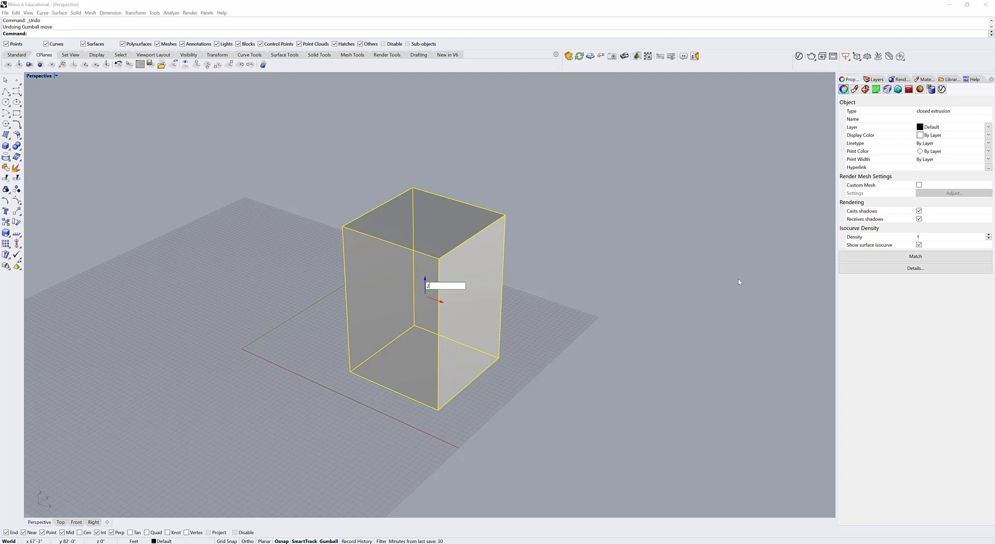
{"action": "type", "text": "0"}
{"action": "key", "text": "Return"}
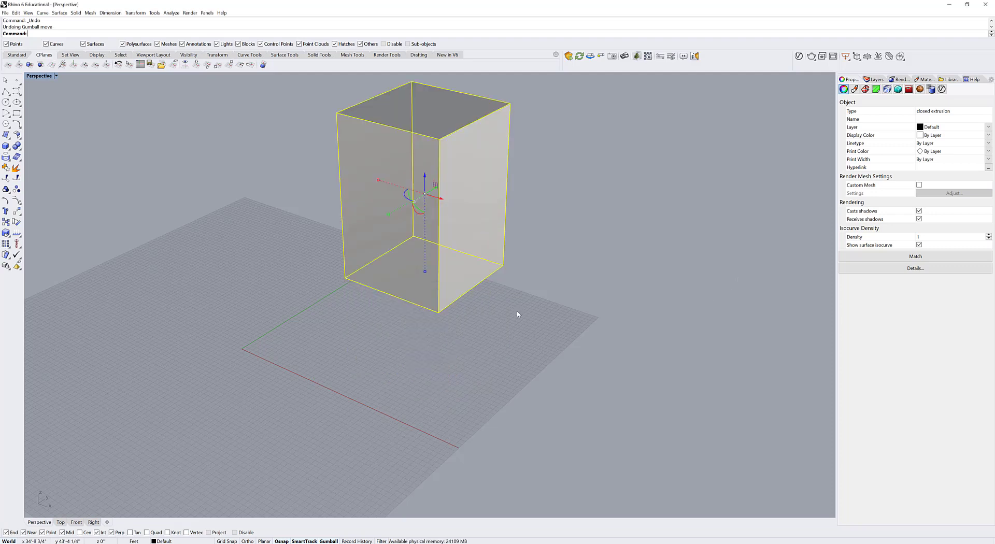
- Try rotating the box 30 degrees about the vertical axis by numeric entry, and undo it
{"action": "right_click_drag", "start_coordinate": [517, 314], "coordinate": [526, 372], "text": "shift"}
{"action": "left_click", "coordinate": [418, 266]}
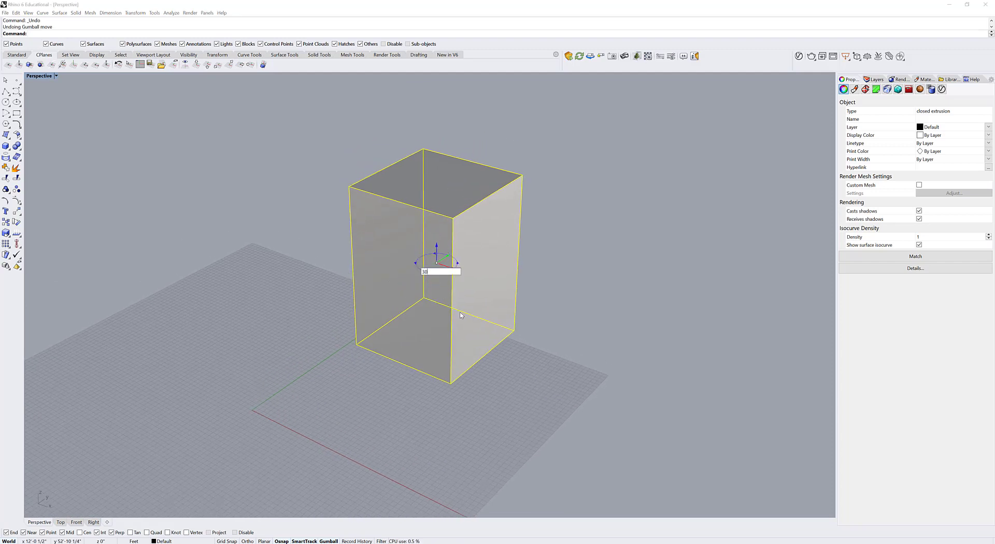
{"action": "key", "text": "Return"}
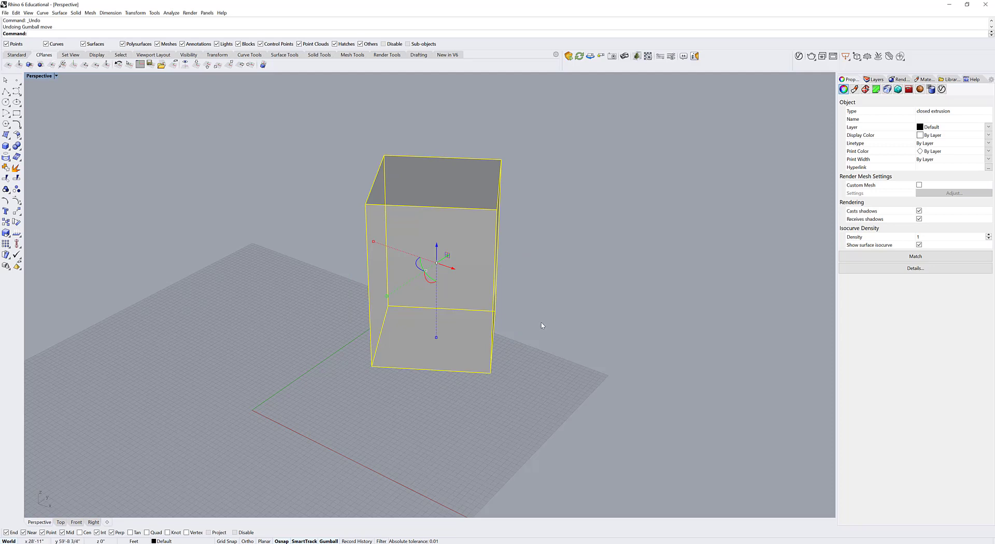
{"action": "key", "text": "ctrl+z"}
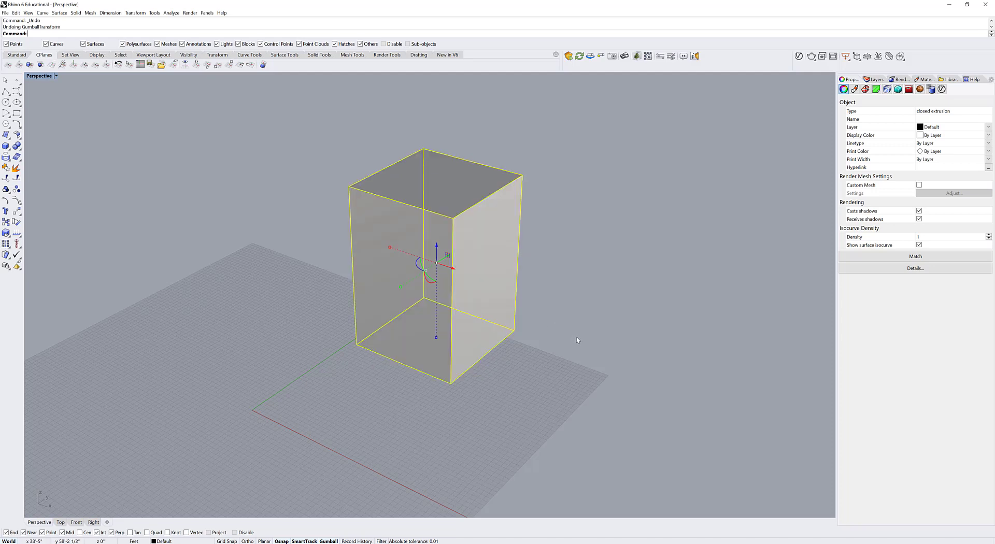
- Try scaling the box numerically along the X axis to about half its width, and undo it
{"action": "left_click", "coordinate": [390, 247]}
{"action": "key", "text": "Return"}
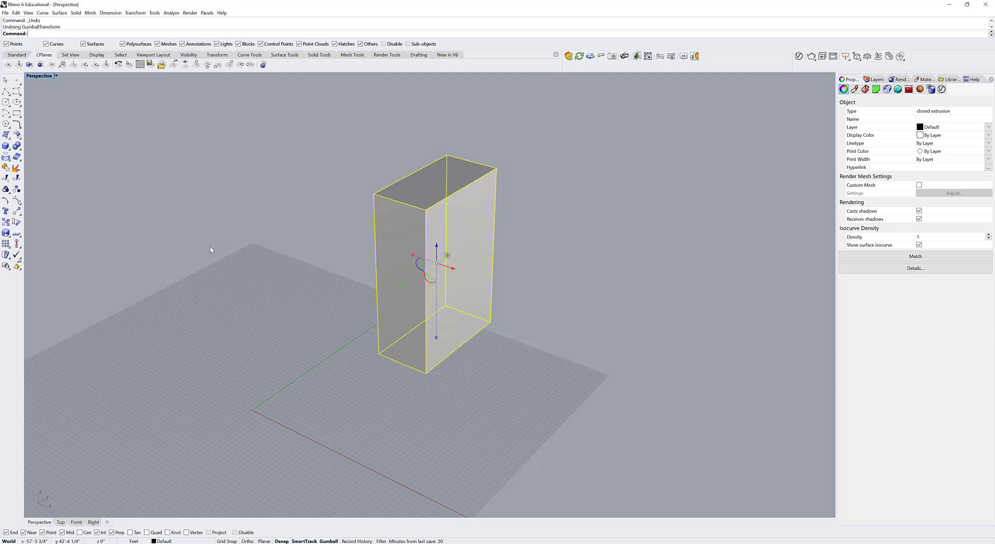
{"action": "key", "text": "ctrl+z"}
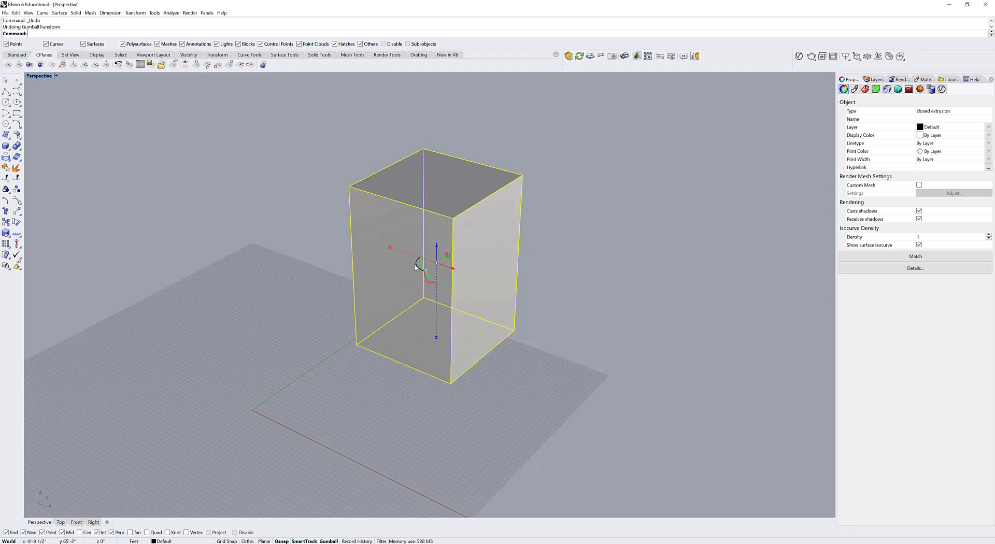
- Rotate the box 90 degrees about the X axis so it lies on its side
{"action": "left_click_drag", "start_coordinate": [416, 265], "coordinate": [448, 293]}
{"action": "left_click_drag", "start_coordinate": [501, 278], "coordinate": [522, 282]}
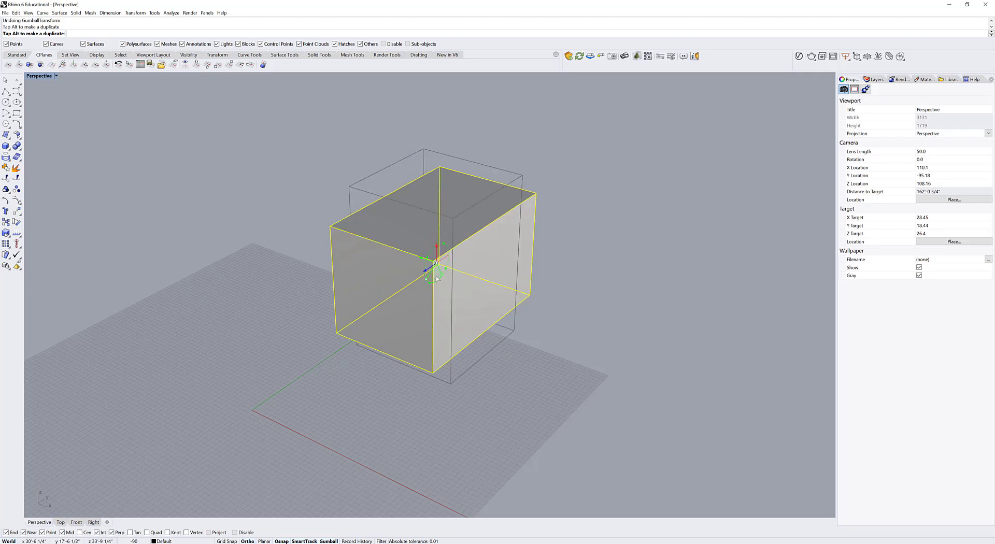
{"action": "left_click_drag", "start_coordinate": [436, 279], "coordinate": [466, 277]}
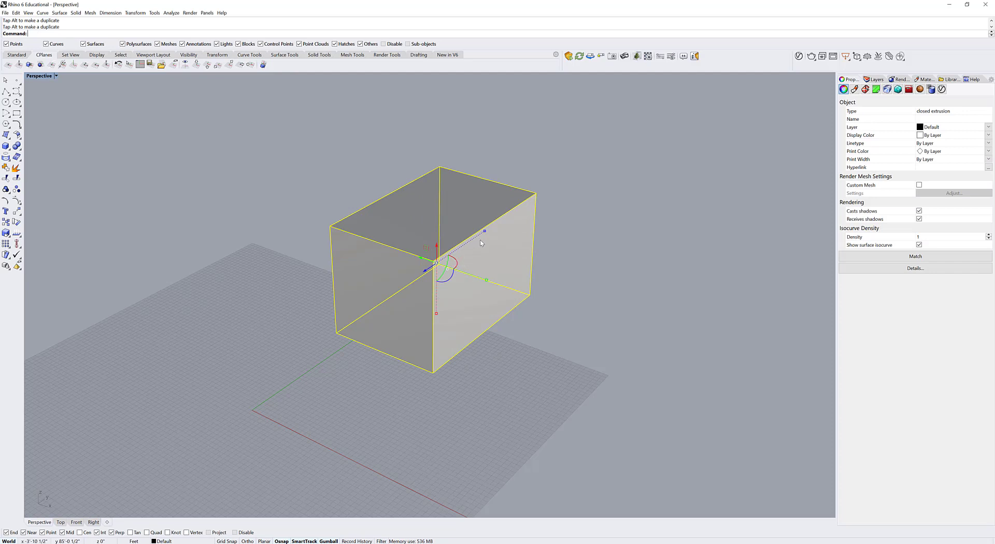
- Try scaling the box uniformly, numerically to about half size and freehand with the gumball, undoing both
{"action": "left_click", "coordinate": [485, 233]}
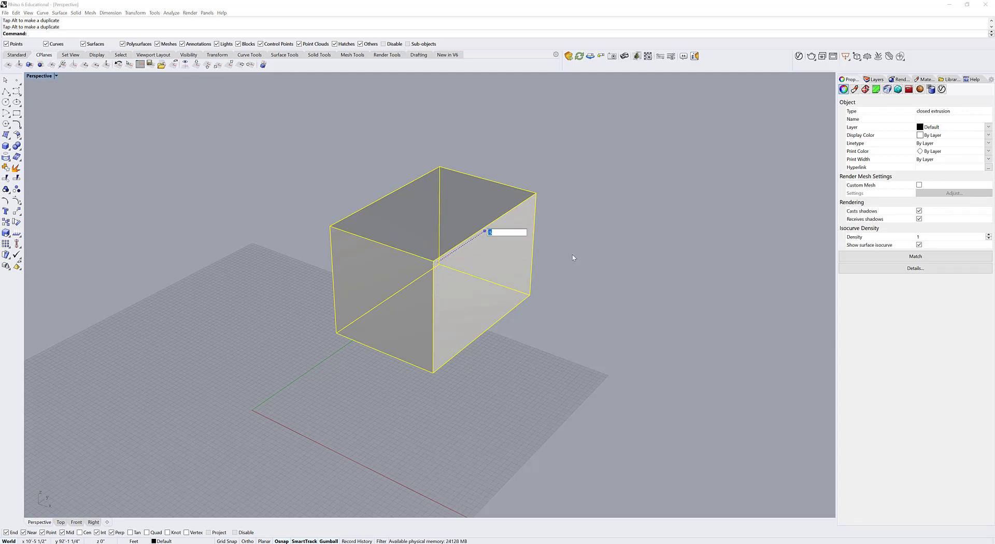
{"action": "key", "text": "Return"}
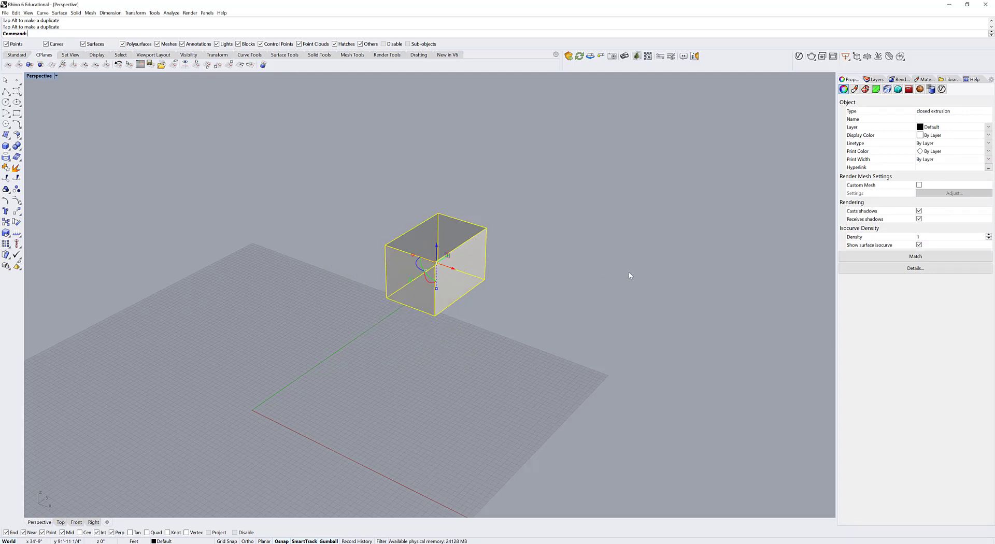
{"action": "key", "text": "ctrl+z"}
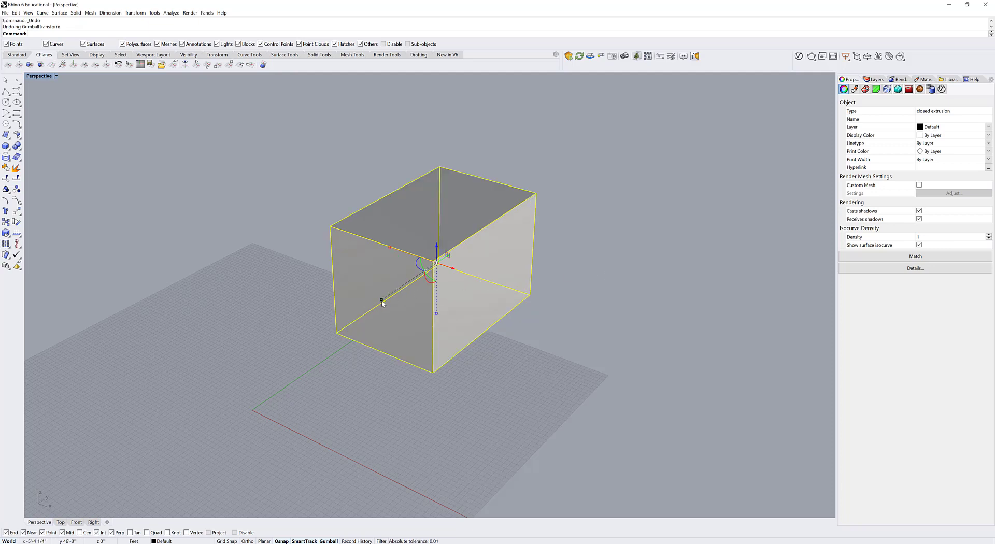
{"action": "mouse_move", "coordinate": [382, 303]}
{"action": "left_mouse_down"}
{"action": "mouse_move", "coordinate": [404, 291]}
{"action": "mouse_move", "coordinate": [387, 307]}
{"action": "mouse_move", "coordinate": [406, 296]}
{"action": "mouse_move", "coordinate": [398, 306]}
{"action": "left_mouse_up"}
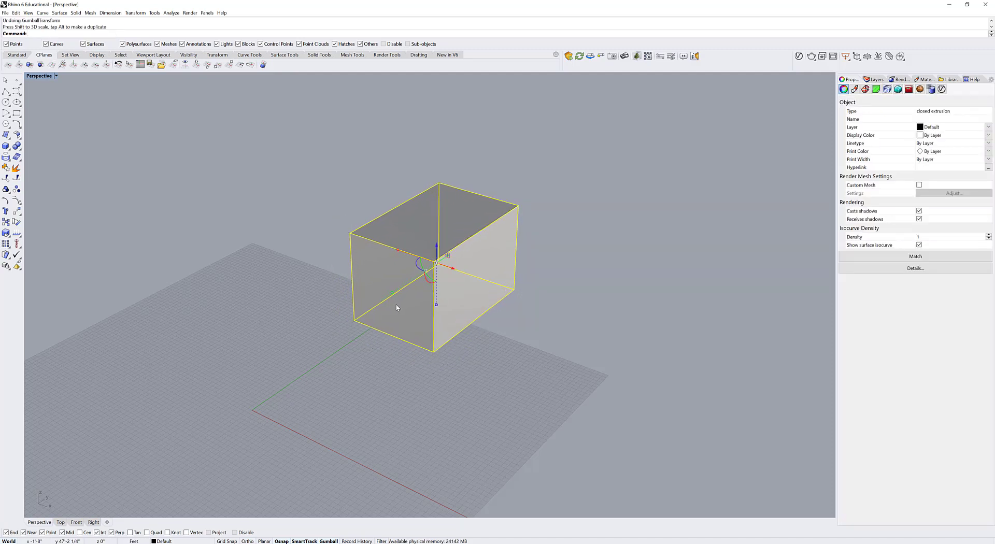
{"action": "key", "text": "ctrl+z"}
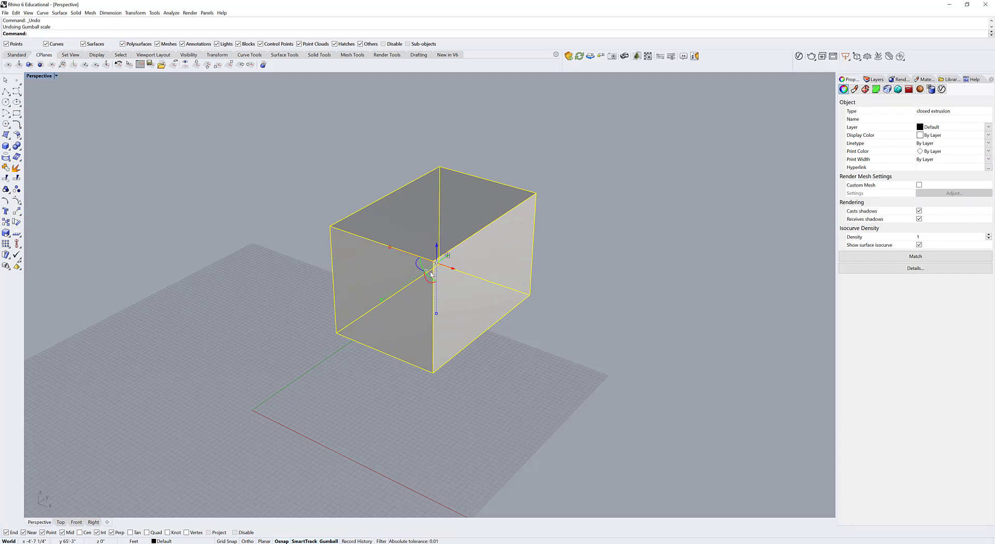
- Duplicate the box about 24 feet along the X axis with the gumball
{"action": "right_click_drag", "start_coordinate": [519, 321], "coordinate": [465, 312], "text": "shift"}
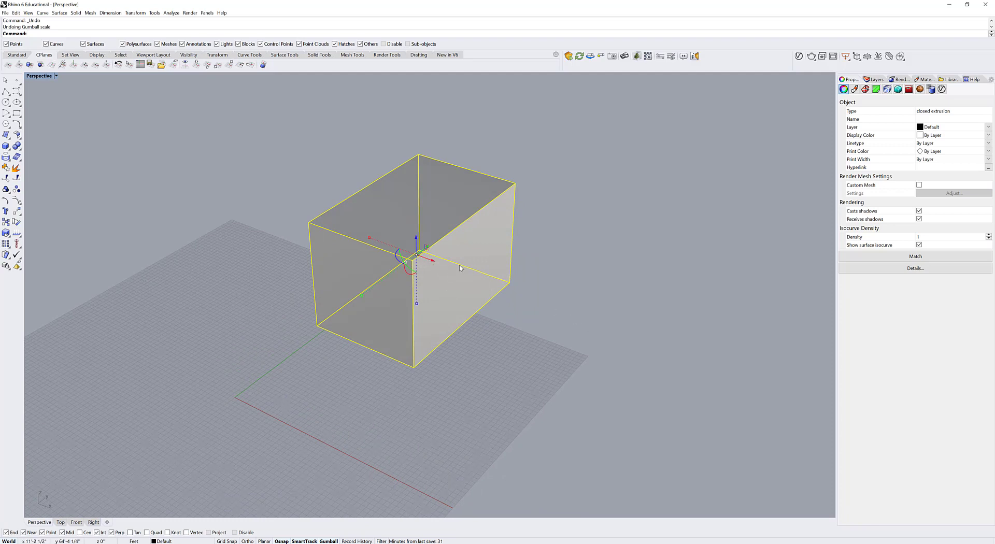
{"action": "left_click_drag", "start_coordinate": [433, 260], "coordinate": [562, 309]}
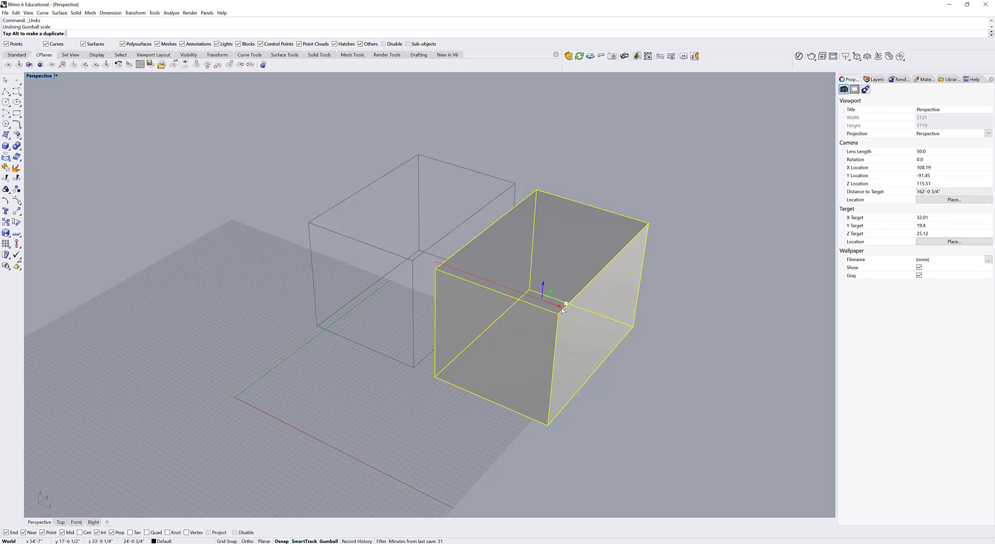
{"action": "left_click_drag", "start_coordinate": [563, 309], "coordinate": [563, 309]}
- Duplicate the original box toward the front along the Y axis with the gumball
{"action": "left_click", "coordinate": [400, 395]}
{"action": "left_click", "coordinate": [419, 283]}
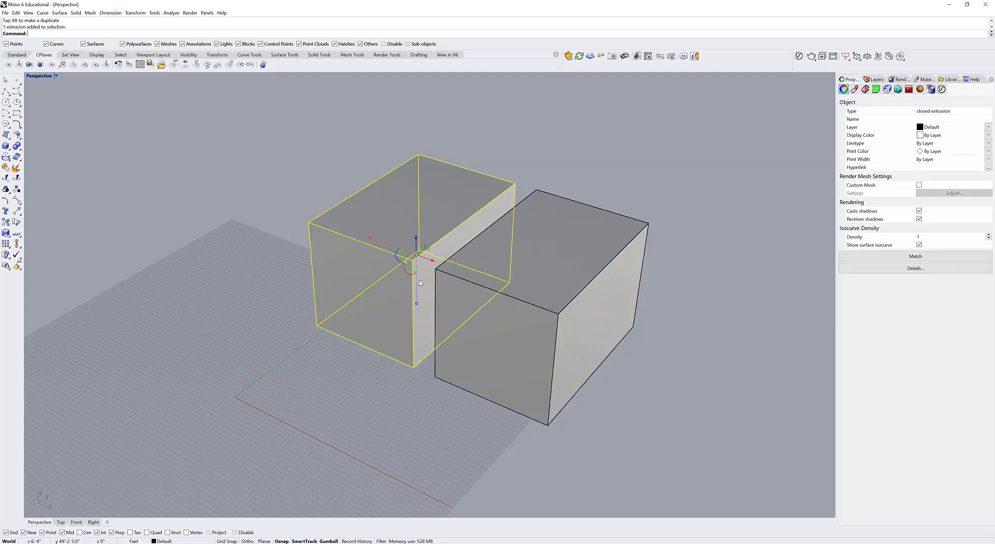
{"action": "left_click_drag", "start_coordinate": [417, 262], "coordinate": [279, 379]}
{"action": "key", "text": "alt"}
- Duplicate the front box while scaling it taller along Z, and move the short box out of it along X
{"action": "right_click_drag", "start_coordinate": [306, 396], "coordinate": [477, 327], "text": "shift"}
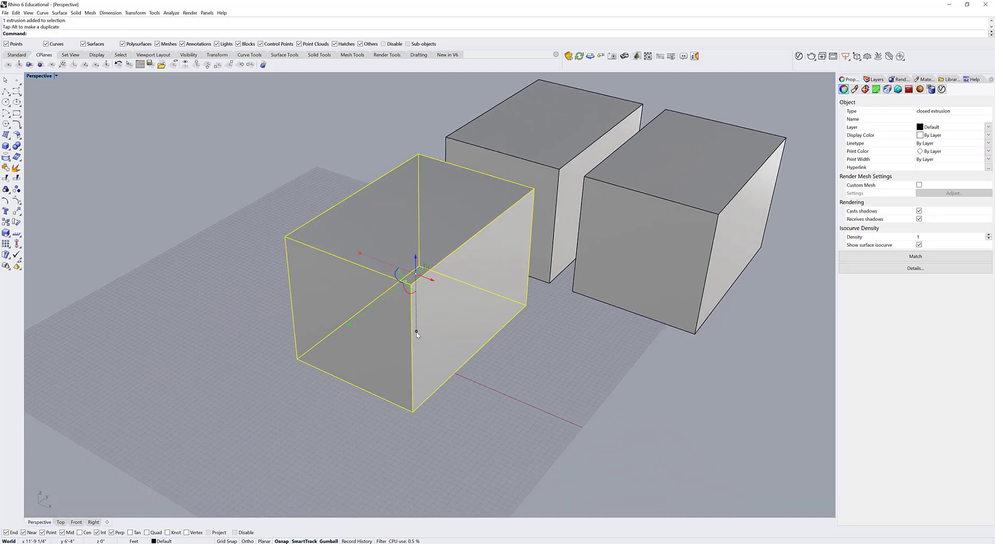
{"action": "left_click_drag", "start_coordinate": [417, 333], "coordinate": [417, 408]}
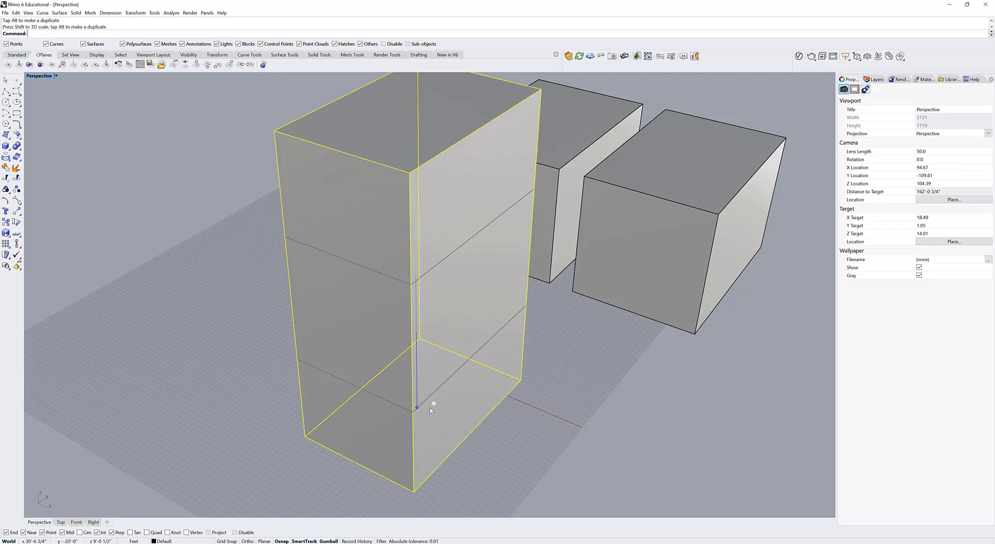
{"action": "left_click", "coordinate": [344, 289]}
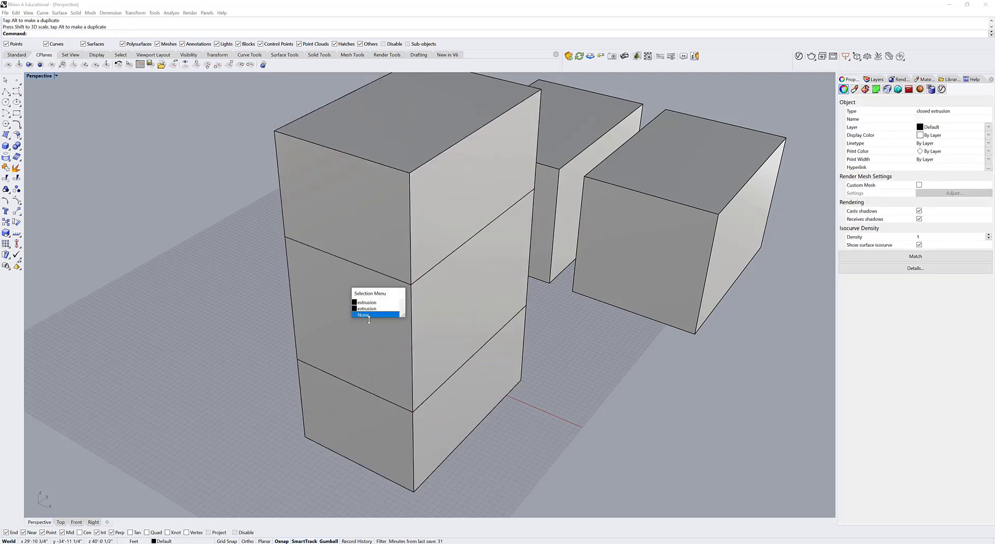
{"action": "left_click", "coordinate": [381, 312]}
{"action": "left_click_drag", "start_coordinate": [381, 313], "coordinate": [666, 407]}
{"action": "left_click", "coordinate": [667, 407]}
- Duplicate the short front box while rotating the copy about the vertical axis with the gumball, and select the rotated copy
{"action": "scroll", "coordinate": [449, 345], "scroll_direction": "down", "scroll_amount": 3}
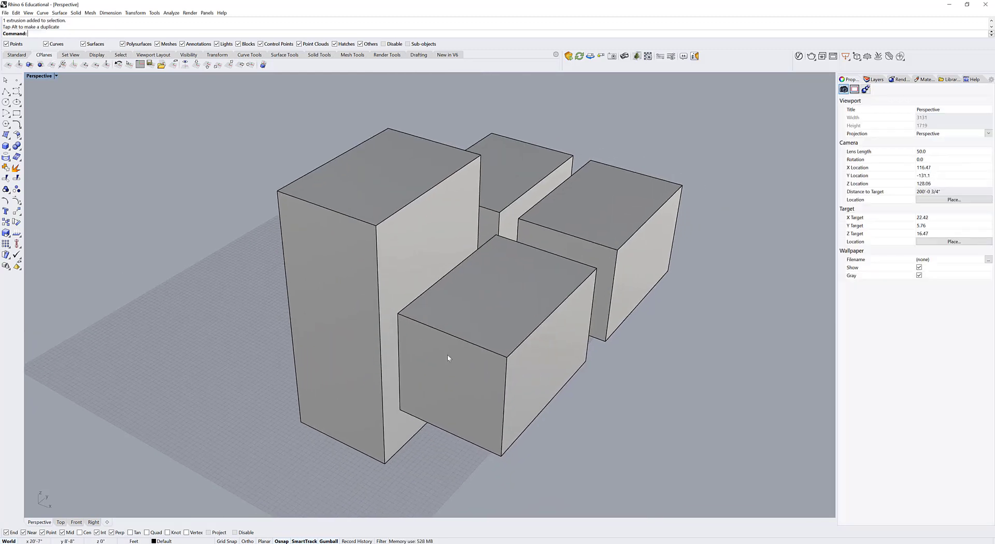
{"action": "left_click", "coordinate": [447, 354]}
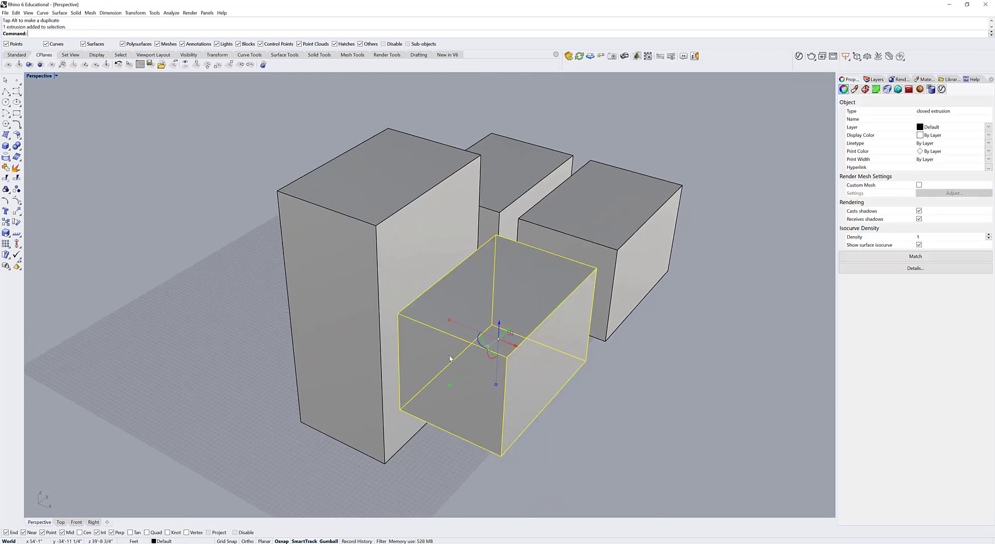
{"action": "left_click", "coordinate": [480, 342]}
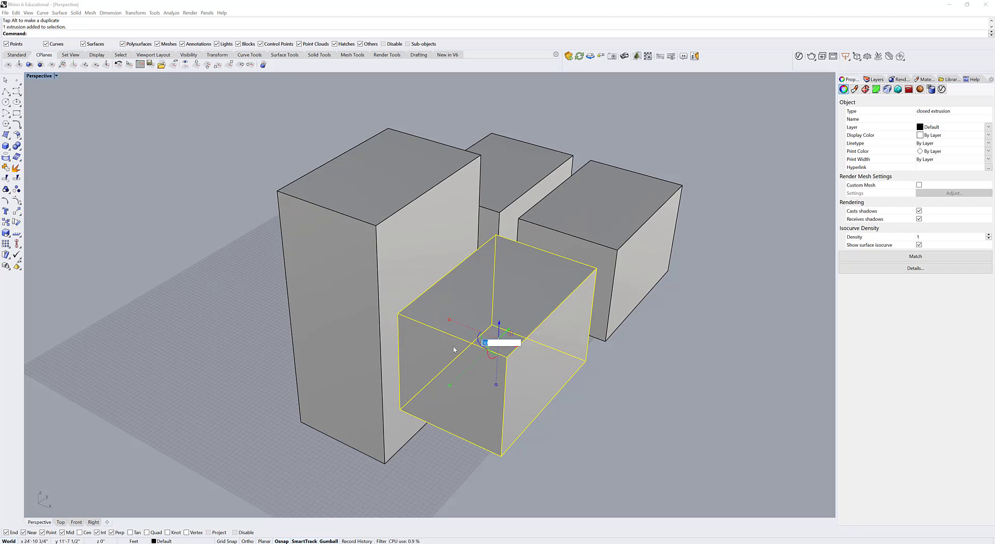
{"action": "key", "text": "Escape"}
{"action": "left_click_drag", "start_coordinate": [480, 344], "coordinate": [487, 348]}
{"action": "key", "text": "alt"}
{"action": "left_click", "coordinate": [656, 435]}
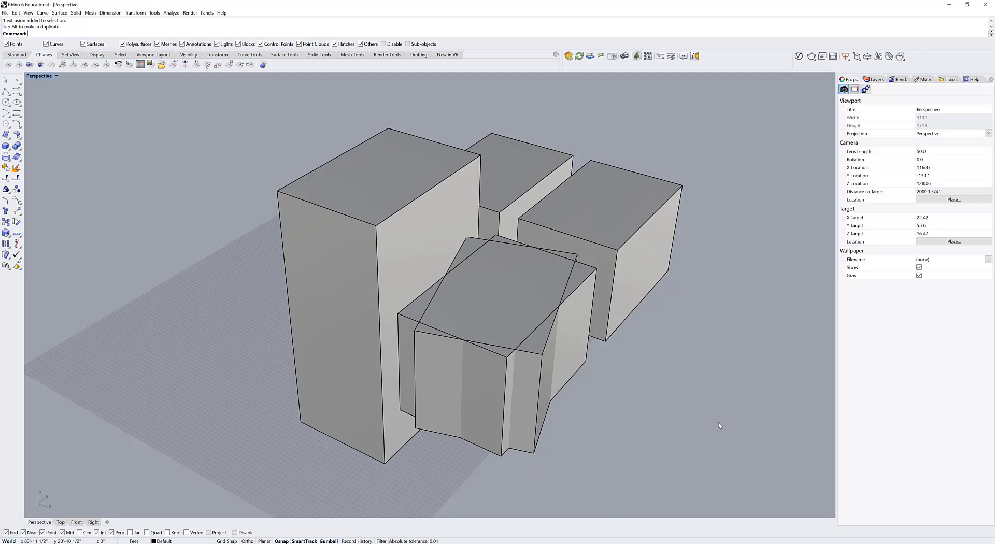
{"action": "left_click", "coordinate": [490, 374]}
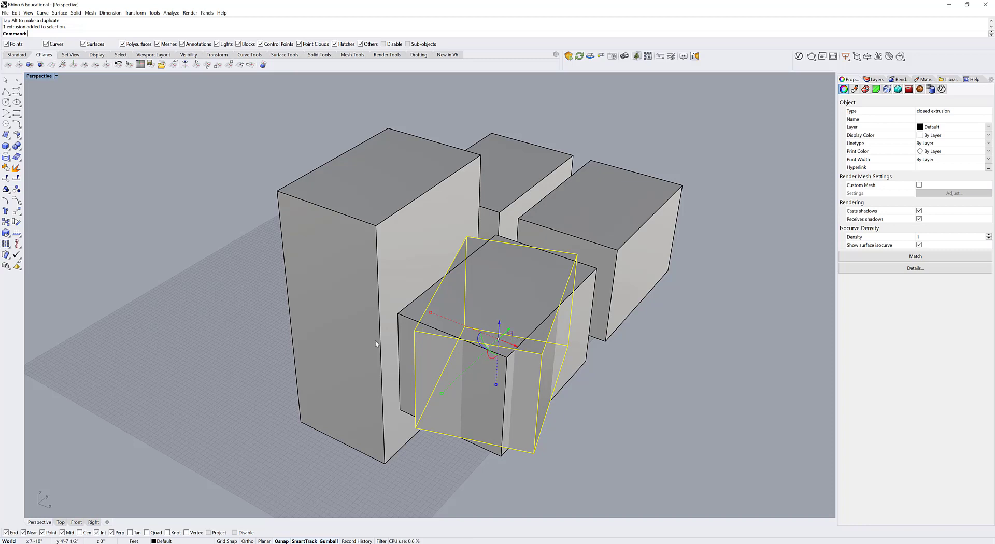
- Duplicate the tall box away from the group along the X axis and rotate the copy about the vertical axis
{"action": "left_click", "coordinate": [386, 367]}
{"action": "right_click_drag", "start_coordinate": [335, 334], "coordinate": [558, 371]}
{"action": "left_click_drag", "start_coordinate": [558, 365], "coordinate": [370, 339]}
{"action": "key", "text": "alt"}
{"action": "left_click_drag", "start_coordinate": [354, 289], "coordinate": [371, 289]}
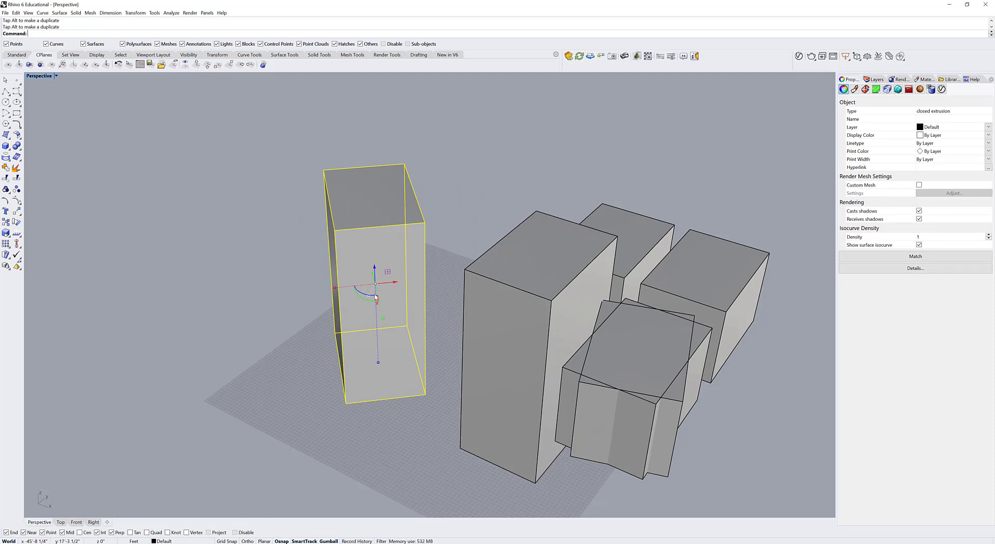
{"action": "left_click", "coordinate": [463, 242]}
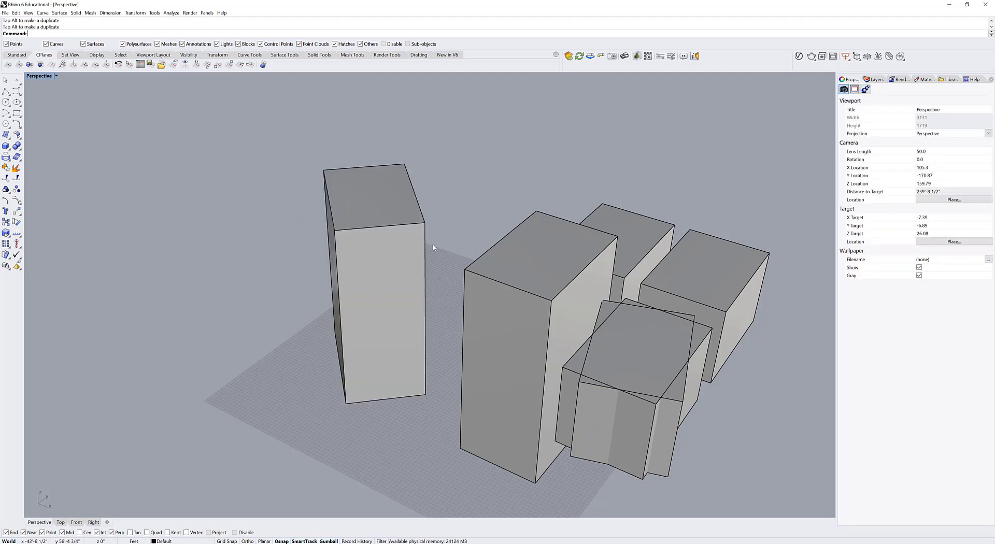
- Enable the gumball's AutoReset and rotate the separate tall box further about the vertical axis
{"action": "left_click", "coordinate": [365, 268]}
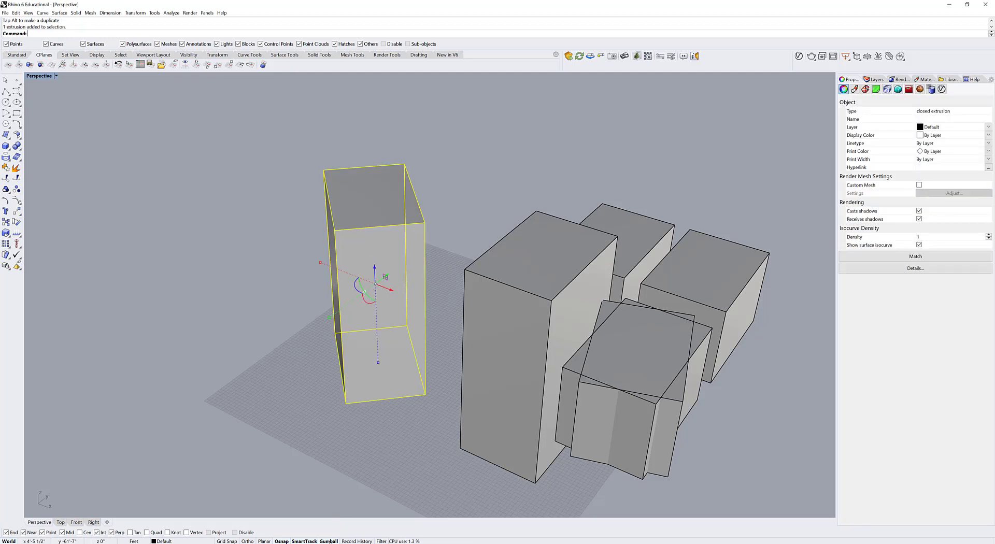
{"action": "right_click", "coordinate": [330, 541]}
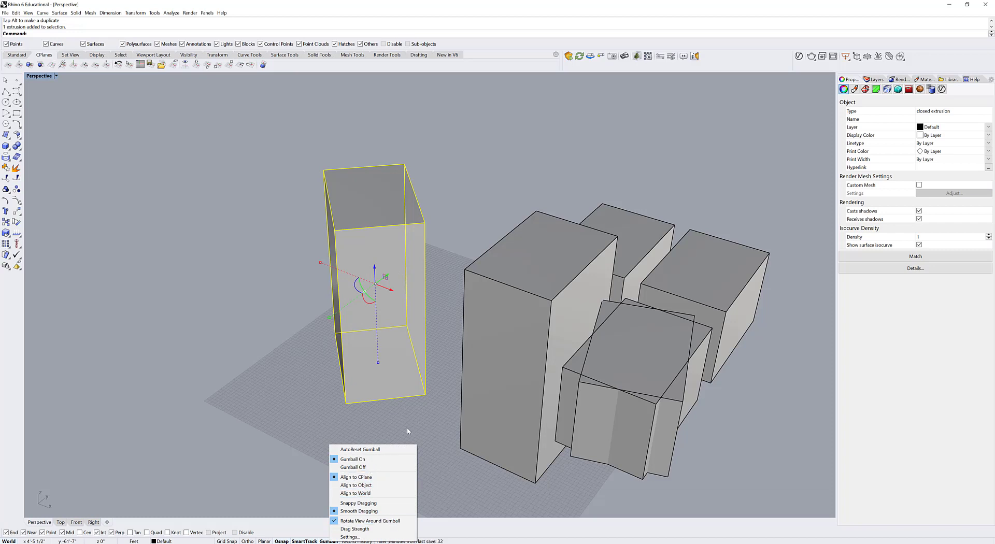
{"action": "left_click", "coordinate": [381, 449]}
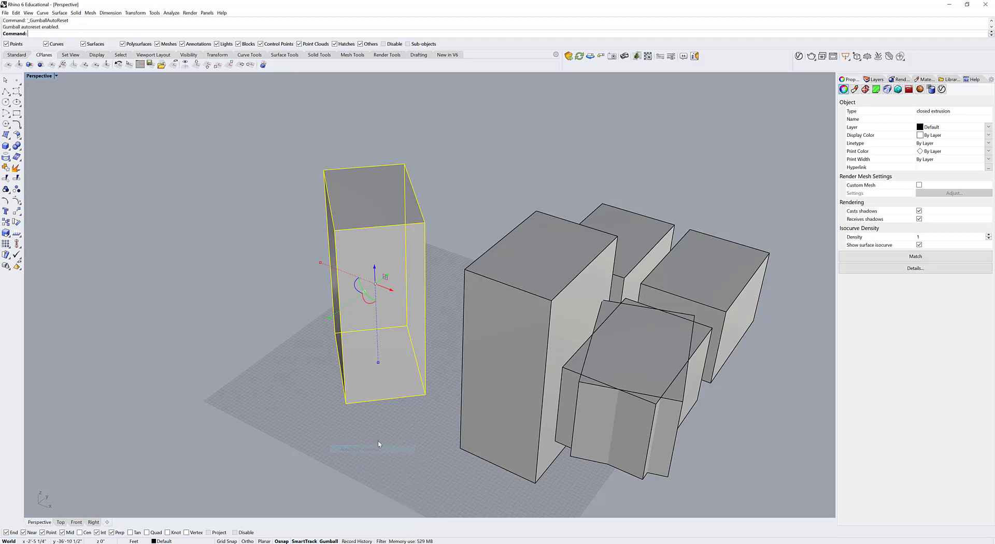
{"action": "left_click_drag", "start_coordinate": [363, 295], "coordinate": [380, 314]}
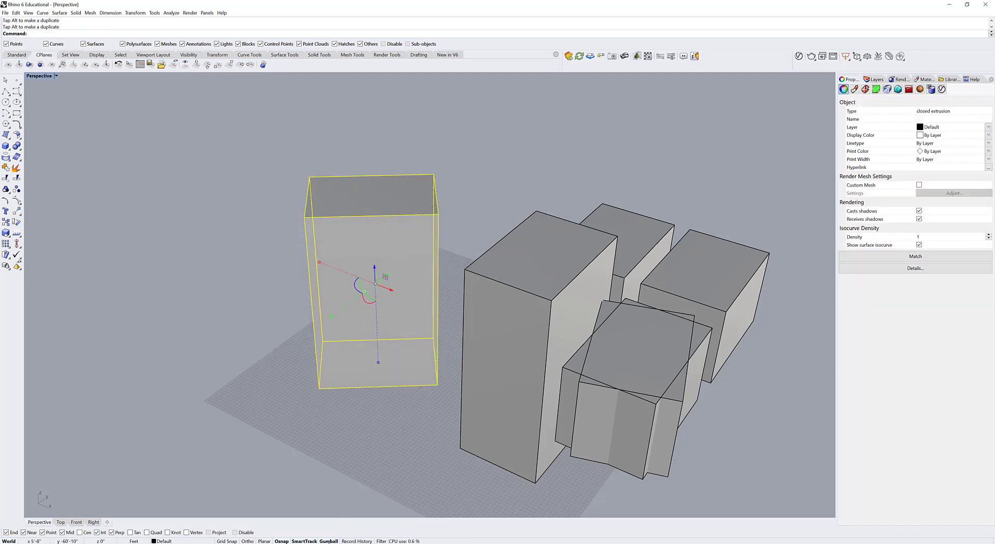
- Disable AutoReset and relocate the gumball to a bottom corner of the separate tall box, aligning its X and Y axes with the bottom edges
{"action": "right_click", "coordinate": [330, 541]}
{"action": "left_click", "coordinate": [350, 458]}
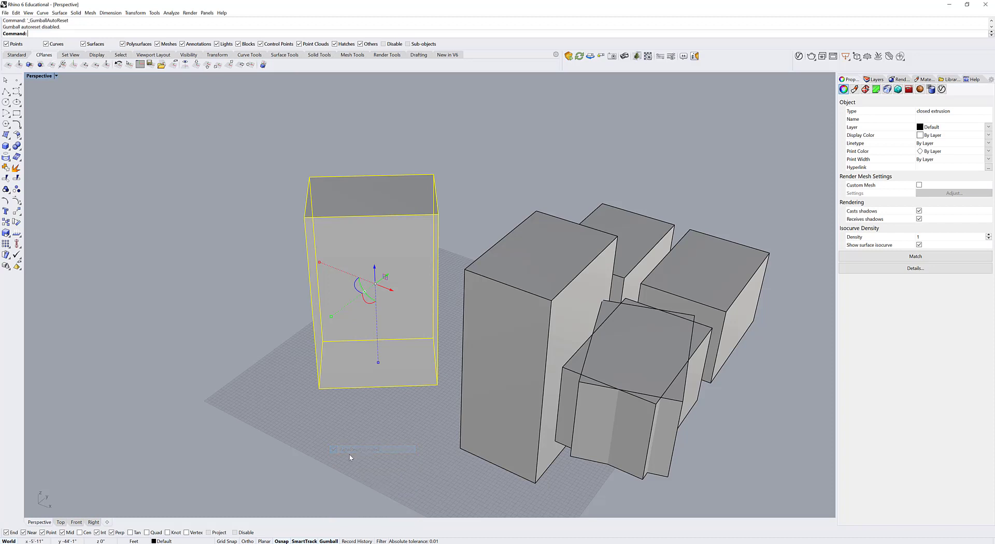
{"action": "scroll", "coordinate": [381, 282], "scroll_direction": "up", "scroll_amount": 5}
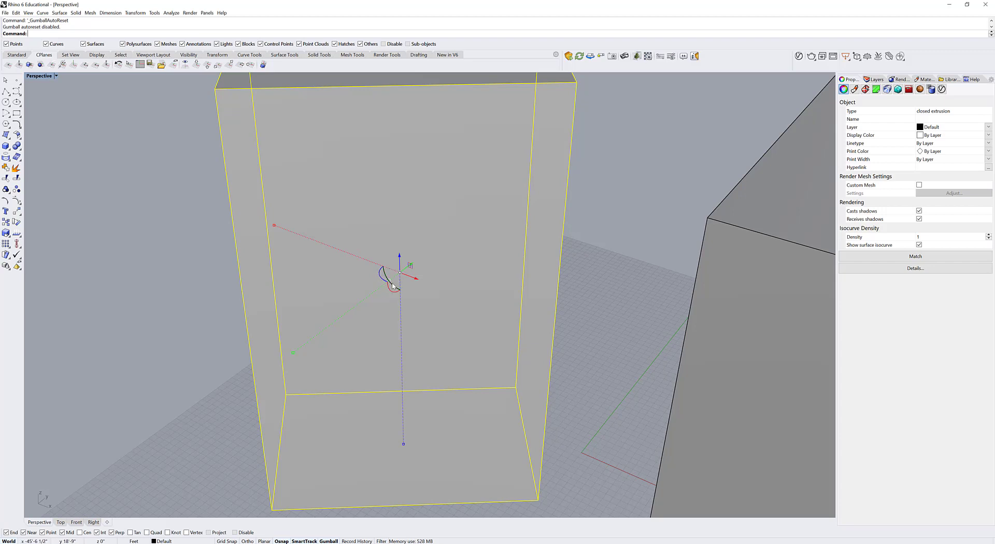
{"action": "left_click", "coordinate": [389, 280]}
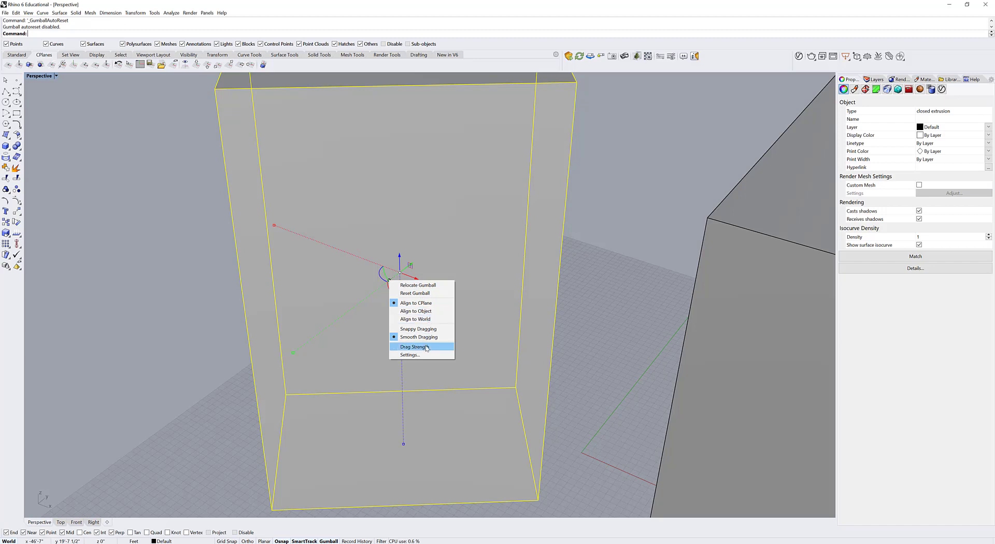
{"action": "left_click", "coordinate": [418, 285]}
{"action": "right_click_drag", "start_coordinate": [424, 284], "coordinate": [314, 400]}
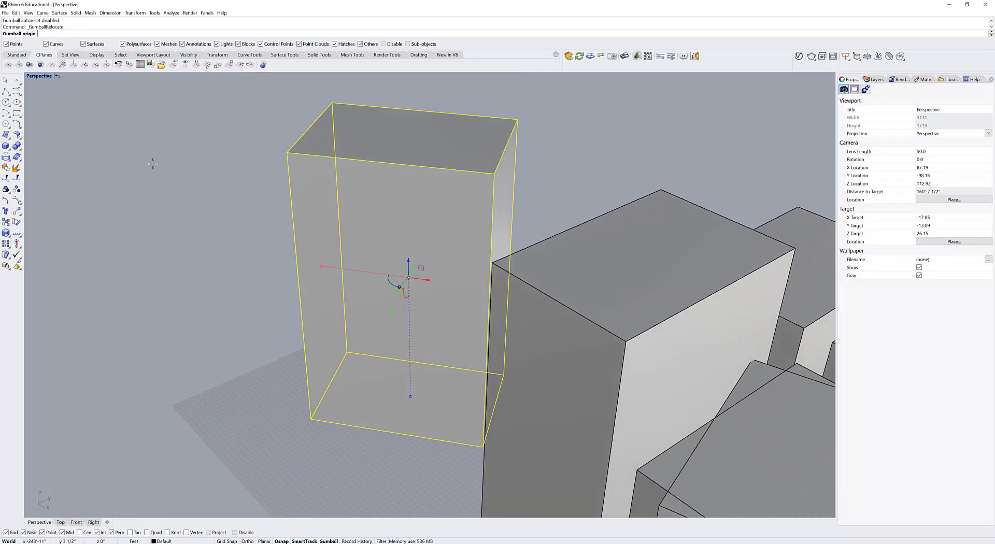
{"action": "left_click", "coordinate": [316, 421]}
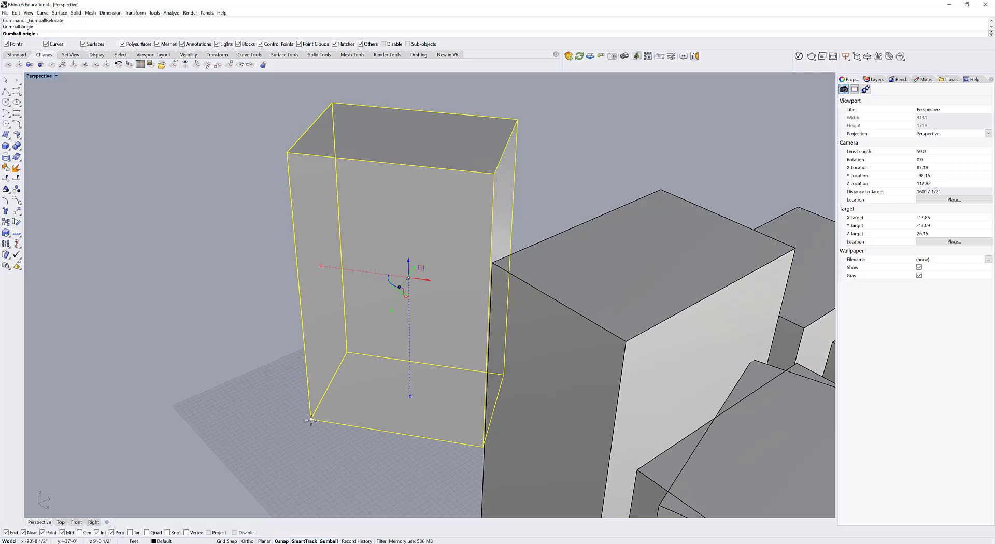
{"action": "left_click", "coordinate": [378, 431]}
{"action": "right_click_drag", "start_coordinate": [360, 433], "coordinate": [333, 428]}
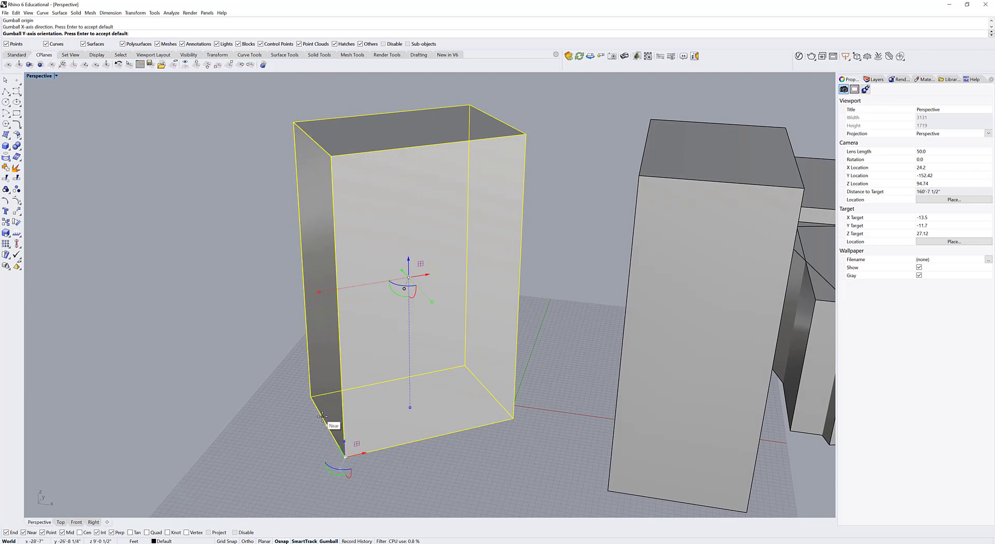
{"action": "left_click", "coordinate": [322, 417]}
- Try scaling the separate tall box along the gumball's Y axis from the relocated origin, and undo the scale
{"action": "right_click_drag", "start_coordinate": [592, 439], "coordinate": [449, 415]}
{"action": "right_click_drag", "start_coordinate": [406, 446], "coordinate": [411, 419], "text": "shift"}
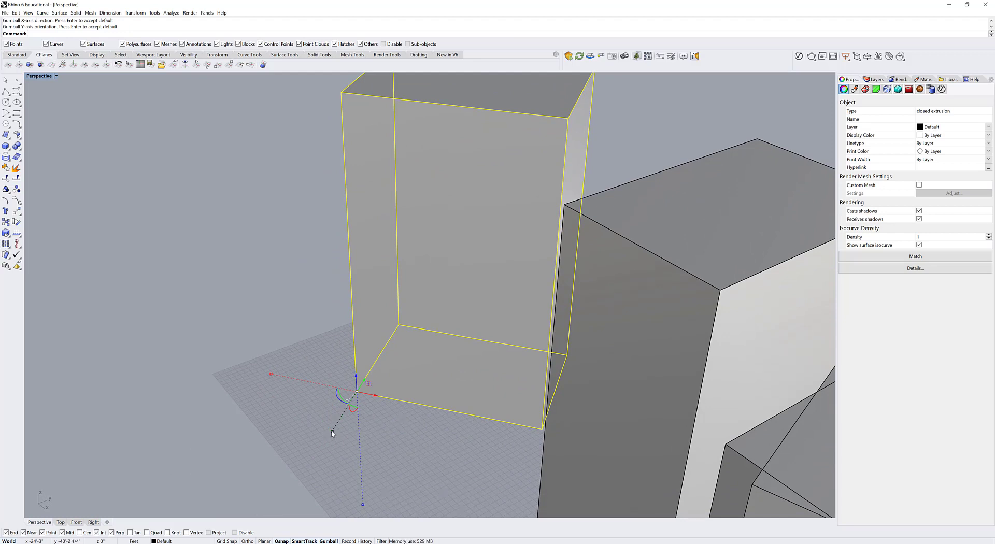
{"action": "left_click_drag", "start_coordinate": [331, 431], "coordinate": [352, 421]}
{"action": "key", "text": "ctrl+z"}
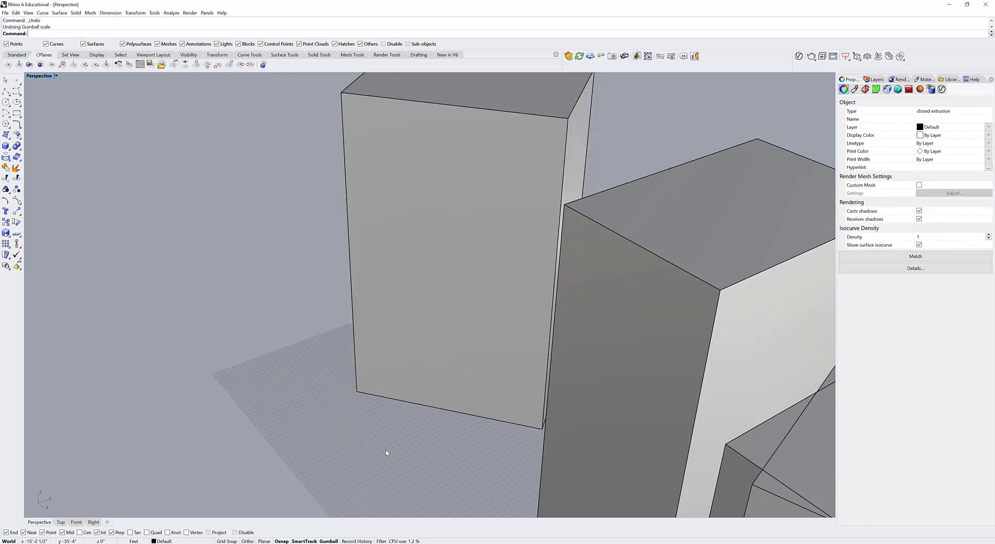
- Select the separate tall box and the other tall box in turn to compare their gumball positions
{"action": "left_click", "coordinate": [351, 396]}
{"action": "scroll", "coordinate": [383, 412], "scroll_direction": "down", "scroll_amount": 2}
{"action": "right_click_drag", "start_coordinate": [383, 412], "coordinate": [379, 373], "text": "shift"}
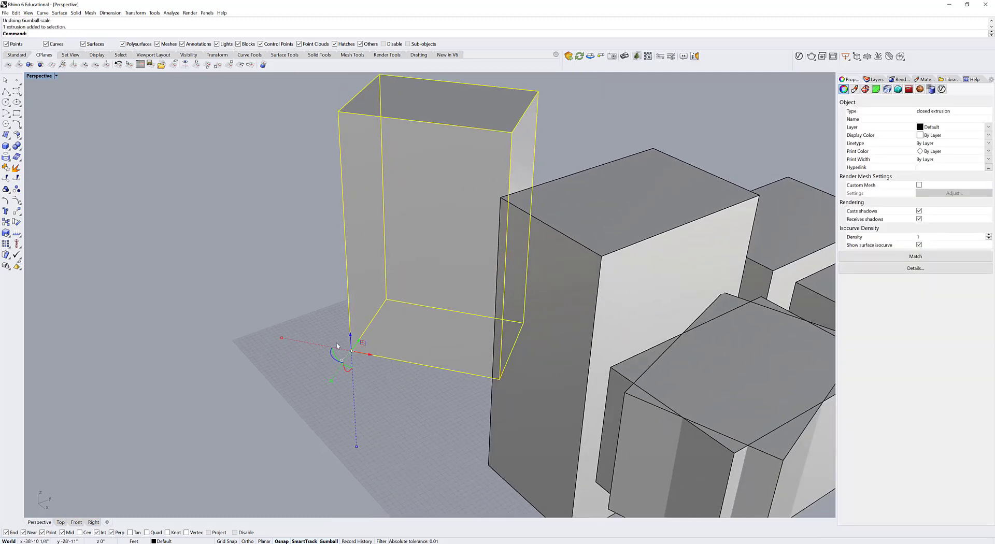
{"action": "left_click", "coordinate": [553, 338]}
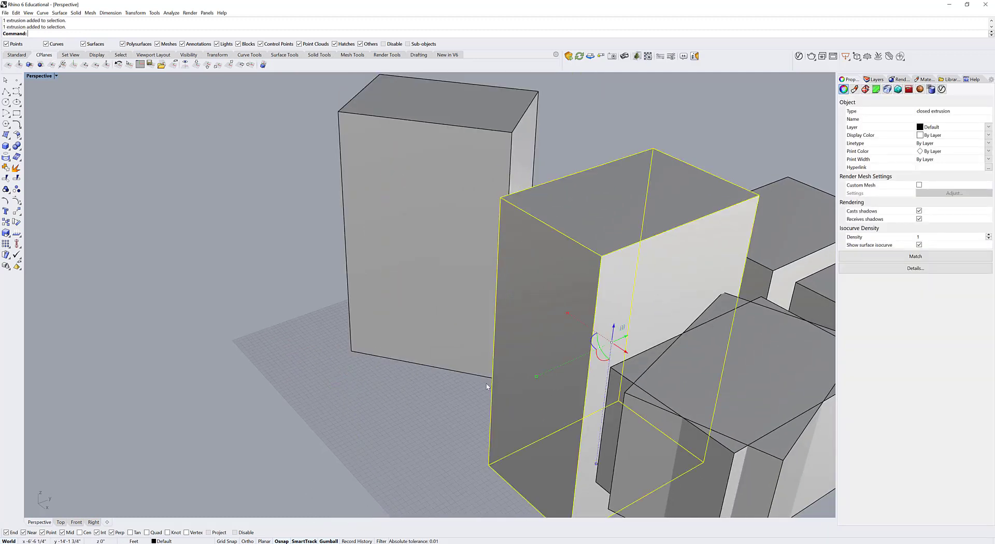
- Duplicate the rear short box out of the group along the Y axis with the gumball
{"action": "right_click_drag", "start_coordinate": [467, 378], "coordinate": [368, 328]}
{"action": "scroll", "coordinate": [464, 349], "scroll_direction": "down", "scroll_amount": 3}
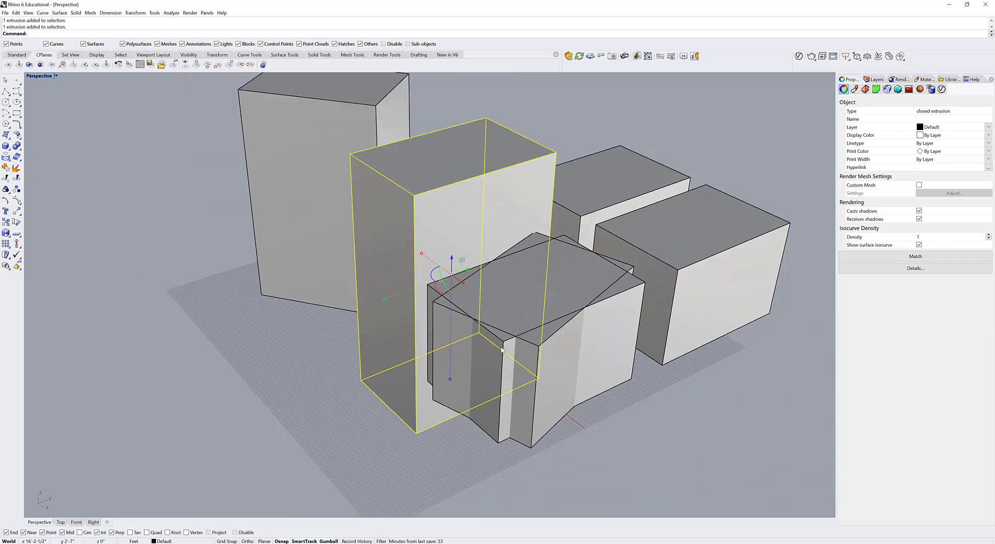
{"action": "right_click_drag", "start_coordinate": [464, 349], "coordinate": [321, 353], "text": "shift"}
{"action": "right_click_drag", "start_coordinate": [321, 353], "coordinate": [446, 256]}
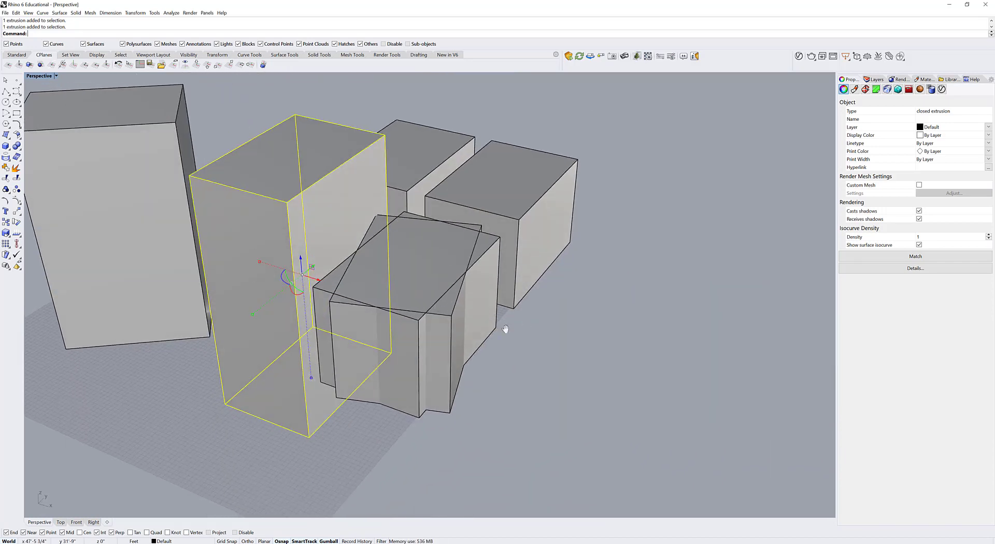
{"action": "scroll", "coordinate": [507, 359], "scroll_direction": "down", "scroll_amount": 2}
{"action": "right_click_drag", "start_coordinate": [506, 329], "coordinate": [388, 227], "text": "shift"}
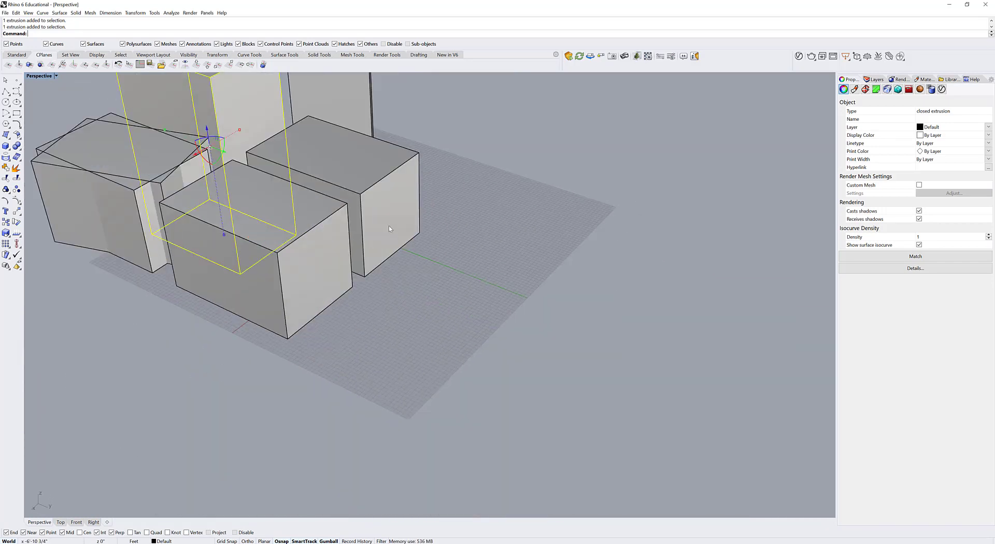
{"action": "left_click", "coordinate": [388, 226]}
{"action": "left_click_drag", "start_coordinate": [351, 199], "coordinate": [582, 285]}
{"action": "right_click_drag", "start_coordinate": [632, 317], "coordinate": [570, 325]}
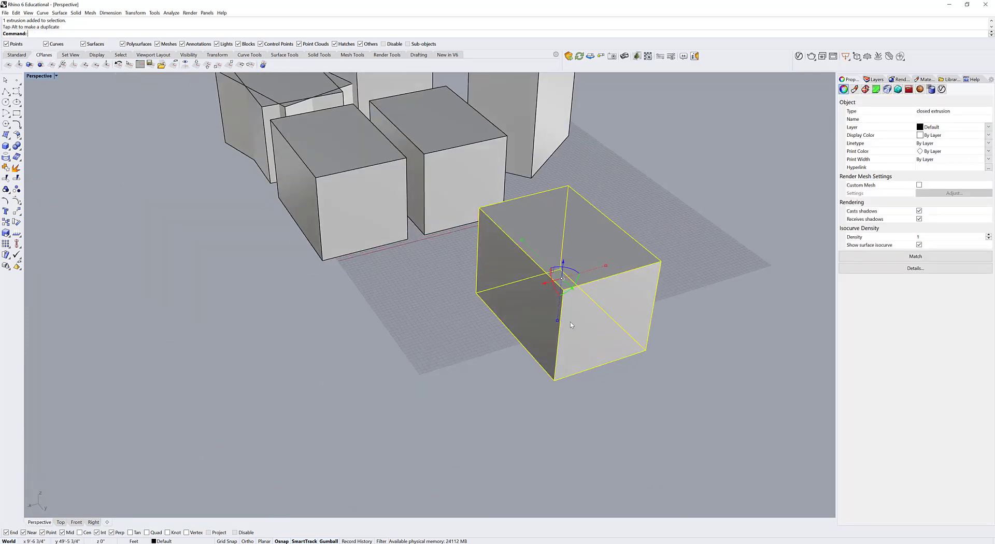
- Duplicate the new short box along the X axis and tilt the copy about the X axis
{"action": "left_click_drag", "start_coordinate": [544, 288], "coordinate": [398, 332], "text": "alt"}
{"action": "right_click_drag", "start_coordinate": [575, 450], "coordinate": [461, 310], "text": "shift"}
{"action": "right_click_drag", "start_coordinate": [461, 311], "coordinate": [440, 341], "text": "shift"}
- Duplicate the untilted short box farther along the Y axis with the gumball
{"action": "left_click", "coordinate": [464, 296]}
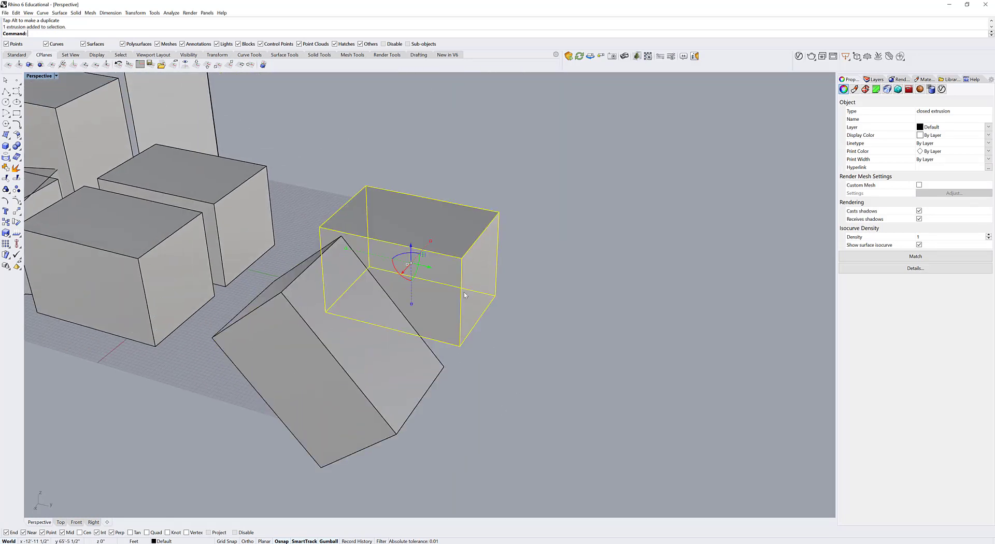
{"action": "left_click_drag", "start_coordinate": [430, 268], "coordinate": [674, 342], "text": "alt"}
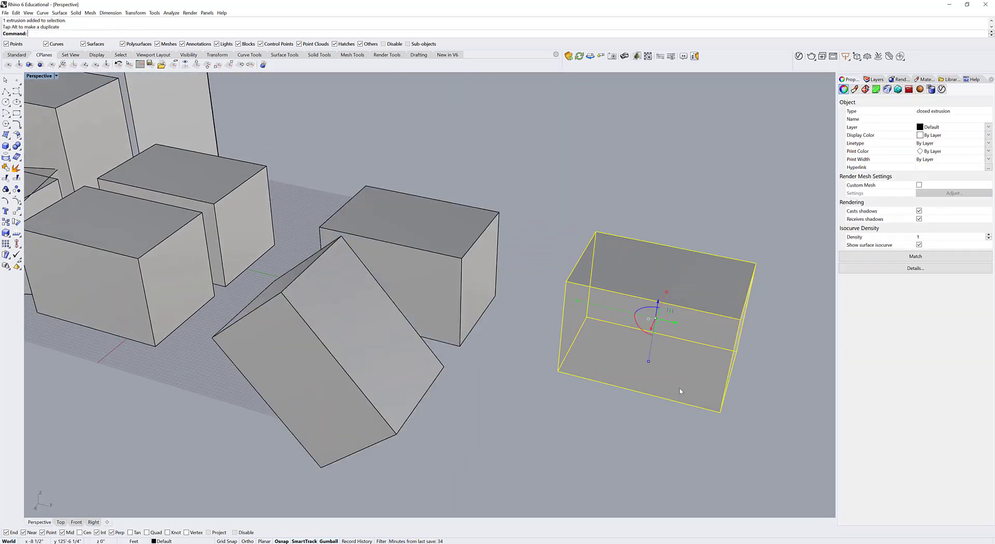
{"action": "right_click_drag", "start_coordinate": [680, 392], "coordinate": [642, 317], "text": "shift"}
{"action": "right_click_drag", "start_coordinate": [642, 317], "coordinate": [621, 314]}
- Duplicate the newest short box along the X axis and rotate the copy freehand with the gumball arcs
{"action": "left_click_drag", "start_coordinate": [598, 240], "coordinate": [513, 326], "text": "alt"}
{"action": "left_click_drag", "start_coordinate": [434, 290], "coordinate": [451, 298]}
{"action": "left_click_drag", "start_coordinate": [503, 325], "coordinate": [512, 317]}
{"action": "left_click", "coordinate": [608, 372]}
- Duplicate the last unrotated box in the row once more along the Y axis
{"action": "scroll", "coordinate": [607, 374], "scroll_direction": "down", "scroll_amount": 3}
{"action": "right_click_drag", "start_coordinate": [632, 385], "coordinate": [496, 302], "text": "shift"}
{"action": "left_click", "coordinate": [477, 228]}
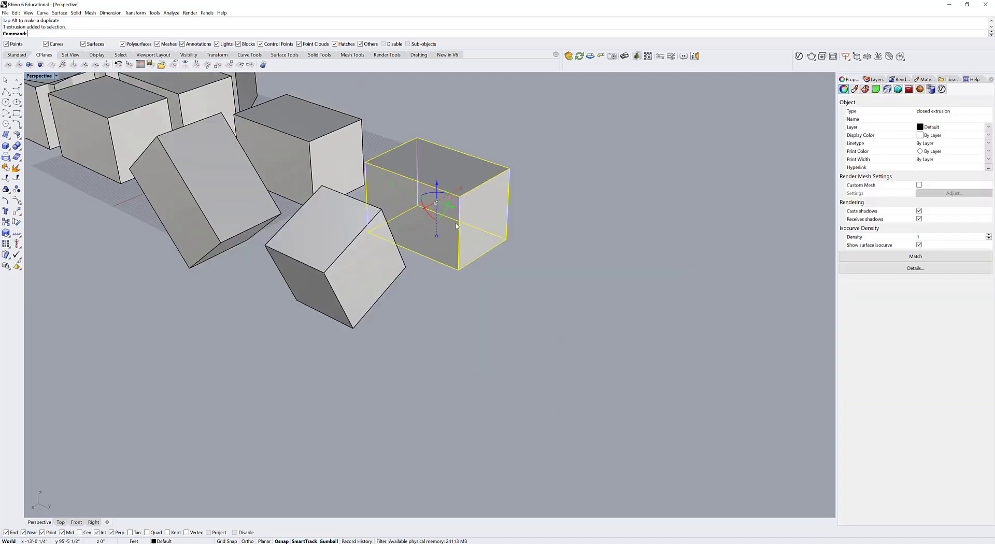
{"action": "left_click_drag", "start_coordinate": [450, 208], "coordinate": [610, 296]}
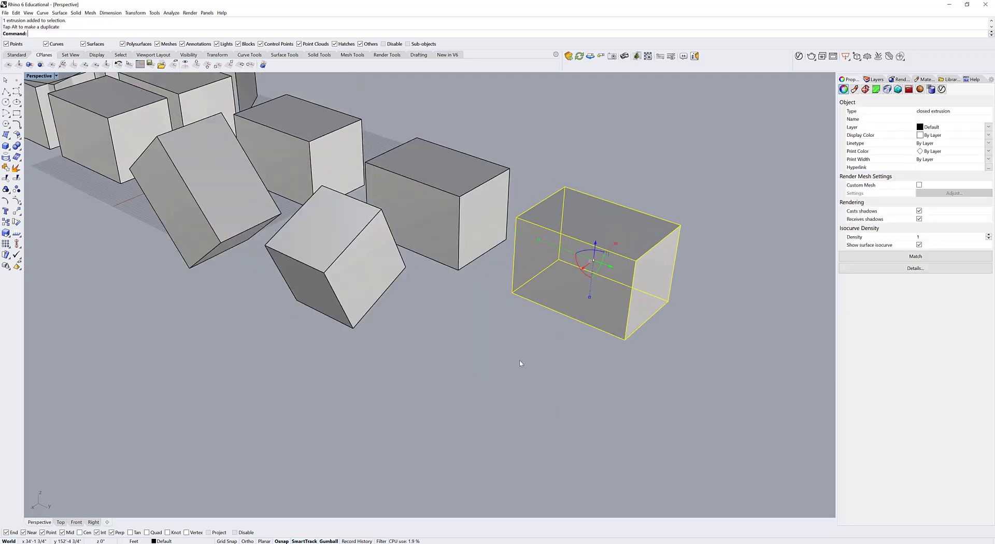
{"action": "right_click_drag", "start_coordinate": [567, 320], "coordinate": [507, 337], "text": "shift"}
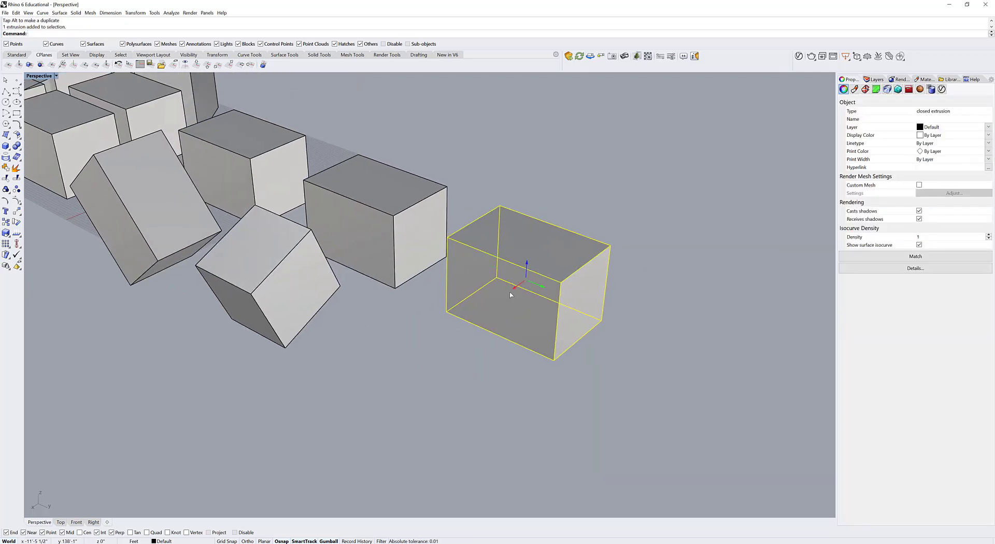
- Duplicate the end box along the X axis and scale the copy down uniformly with the gumball
{"action": "left_click_drag", "start_coordinate": [534, 307], "coordinate": [434, 378]}
{"action": "left_click_drag", "start_coordinate": [461, 328], "coordinate": [426, 361], "text": "shift"}
{"action": "left_click", "coordinate": [536, 413]}
- Examine the scaled-down box and its gumball among the surrounding boxes
{"action": "scroll", "coordinate": [513, 416], "scroll_direction": "down", "scroll_amount": 3}
{"action": "right_click_drag", "start_coordinate": [412, 415], "coordinate": [480, 402]}
{"action": "right_click_drag", "start_coordinate": [669, 264], "coordinate": [496, 337], "text": "shift"}
{"action": "scroll", "coordinate": [558, 313], "scroll_direction": "up", "scroll_amount": 5}
{"action": "mouse_move", "coordinate": [559, 312]}
{"action": "right_mouse_down"}
{"action": "mouse_move", "coordinate": [604, 335]}
{"action": "mouse_move", "coordinate": [560, 331]}
{"action": "right_mouse_up"}
{"action": "scroll", "coordinate": [560, 331], "scroll_direction": "up", "scroll_amount": 2}
{"action": "left_click", "coordinate": [561, 333]}
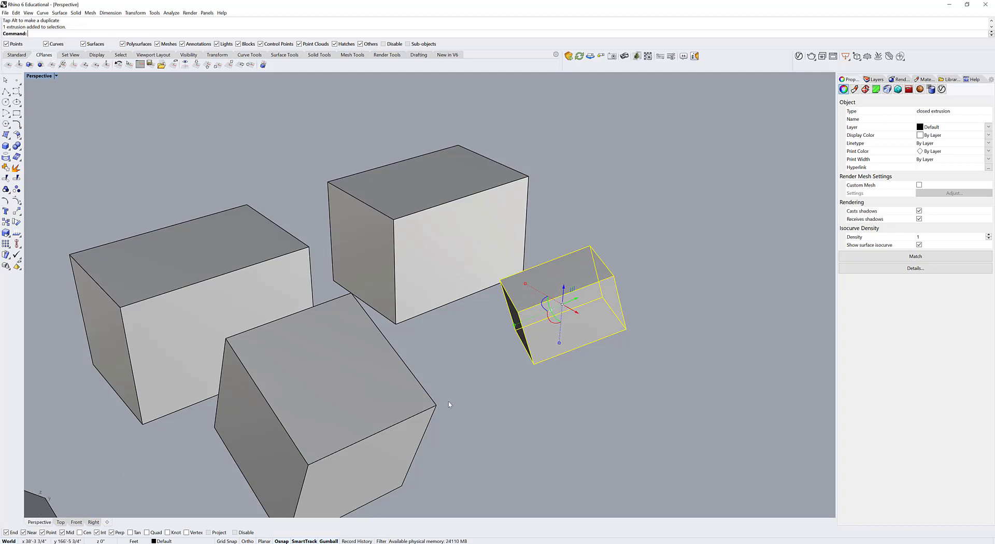
{"action": "left_click", "coordinate": [473, 392]}
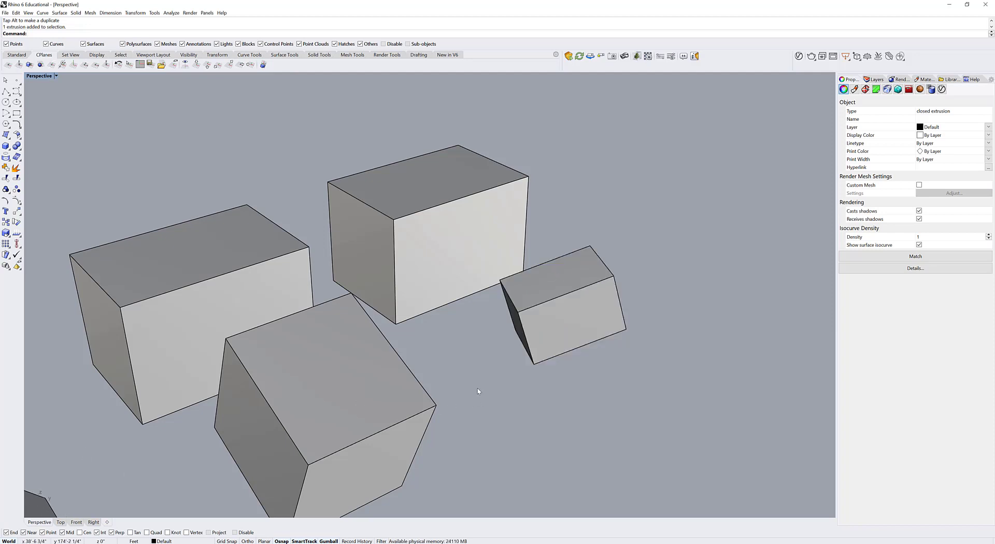
- Rotate the full-size end box about the vertical axis, and reselect it to check the gumball's orientation
{"action": "left_click", "coordinate": [440, 271]}
{"action": "left_click_drag", "start_coordinate": [411, 231], "coordinate": [445, 229]}
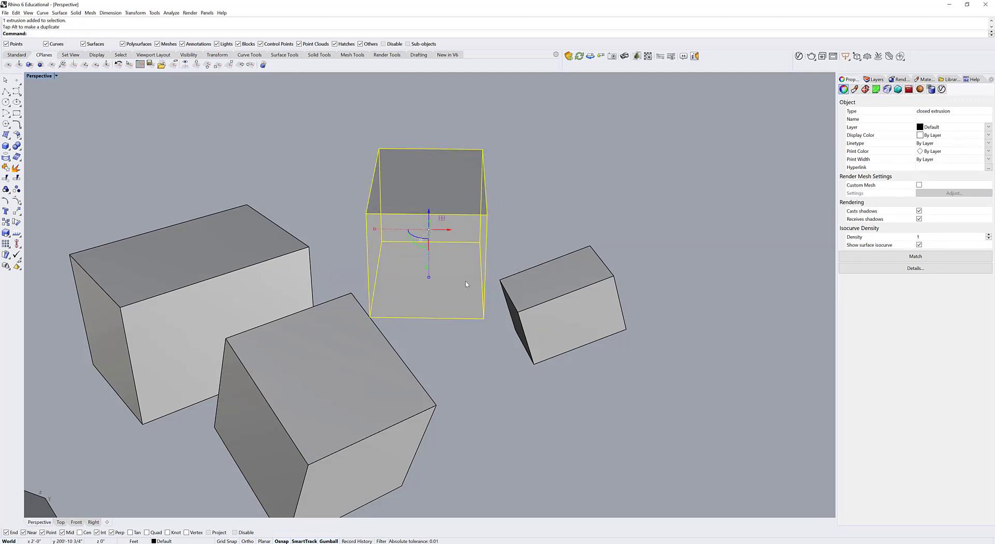
{"action": "right_click_drag", "start_coordinate": [467, 284], "coordinate": [523, 292]}
{"action": "left_click", "coordinate": [510, 213]}
{"action": "left_click", "coordinate": [449, 215]}
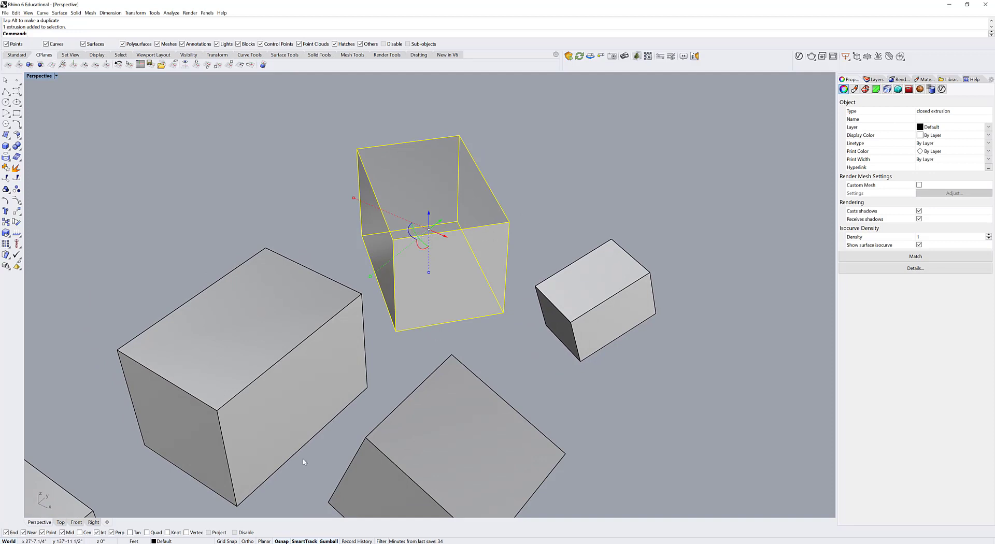
{"action": "left_click", "coordinate": [724, 368]}
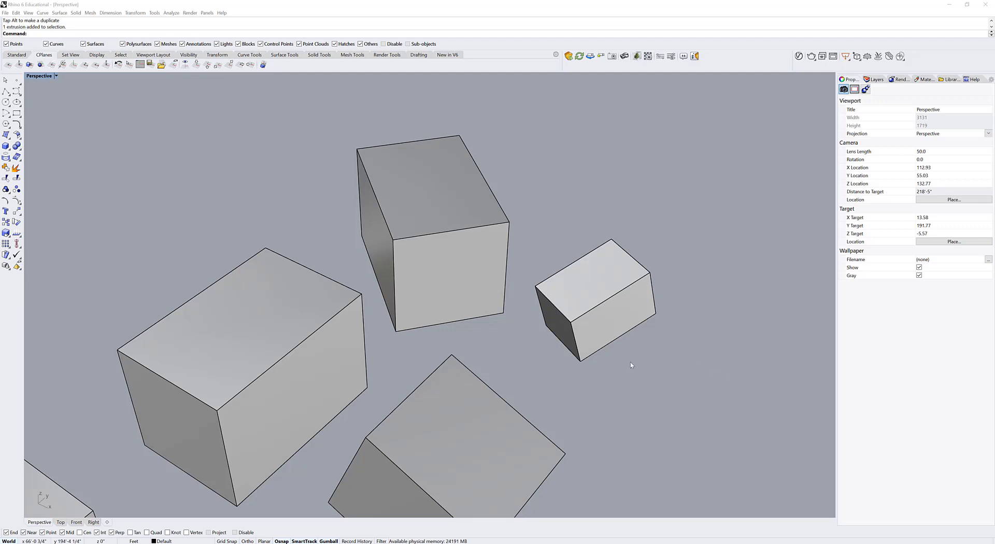
- Select the four neighbouring boxes, including the scaled-down one, and move them together away from the other boxes with their shared gumball
{"action": "left_click", "coordinate": [570, 313]}
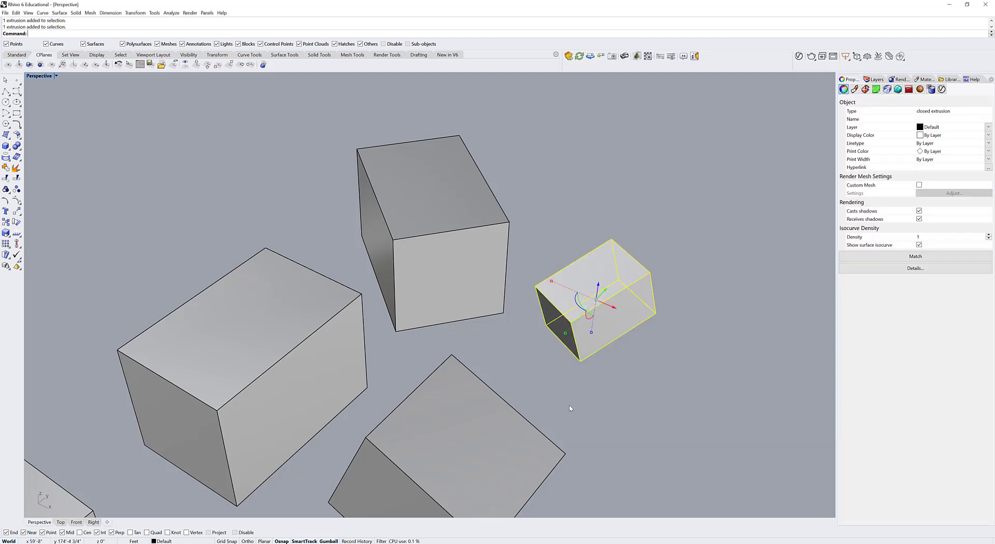
{"action": "left_click", "coordinate": [449, 273], "text": "shift"}
{"action": "left_click", "coordinate": [271, 354], "text": "shift"}
{"action": "left_click", "coordinate": [525, 473], "text": "shift"}
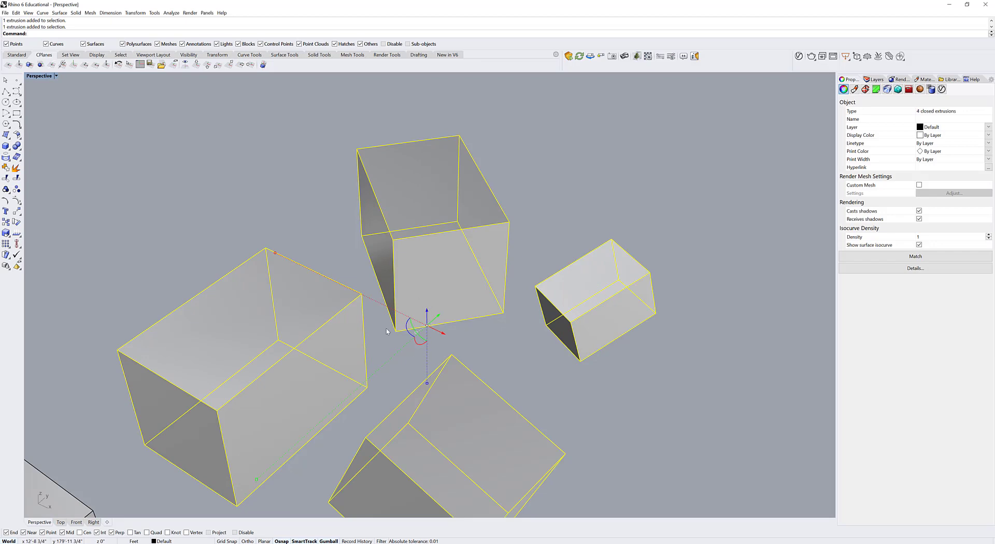
{"action": "right_click_drag", "start_coordinate": [563, 395], "coordinate": [527, 342]}
{"action": "right_click_drag", "start_coordinate": [441, 305], "coordinate": [502, 271]}
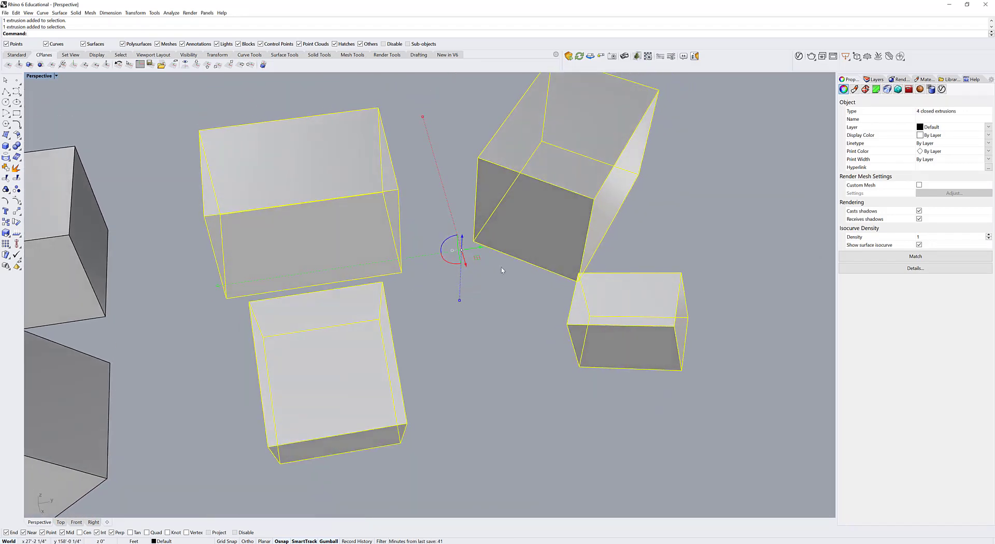
{"action": "right_click_drag", "start_coordinate": [503, 406], "coordinate": [527, 398]}
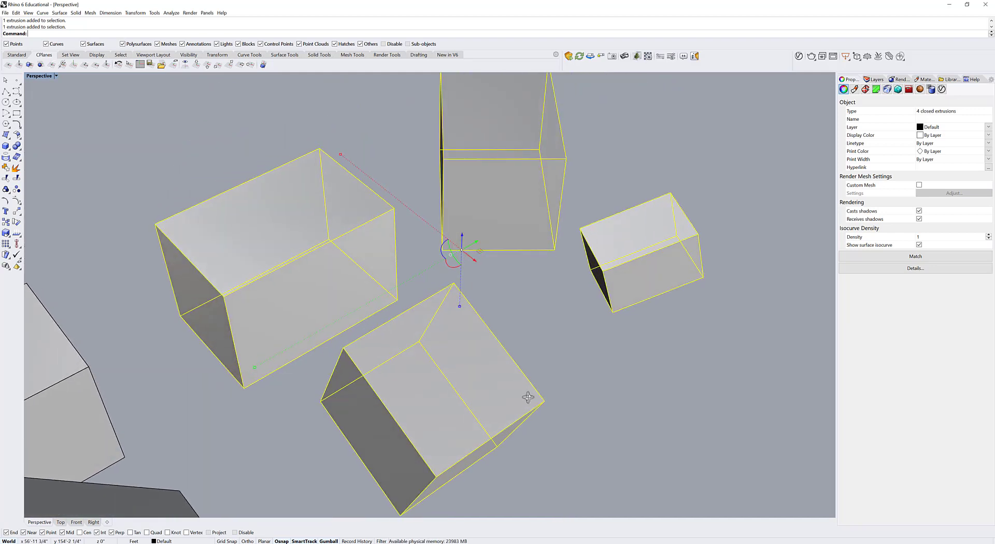
{"action": "right_click_drag", "start_coordinate": [527, 398], "coordinate": [584, 372]}
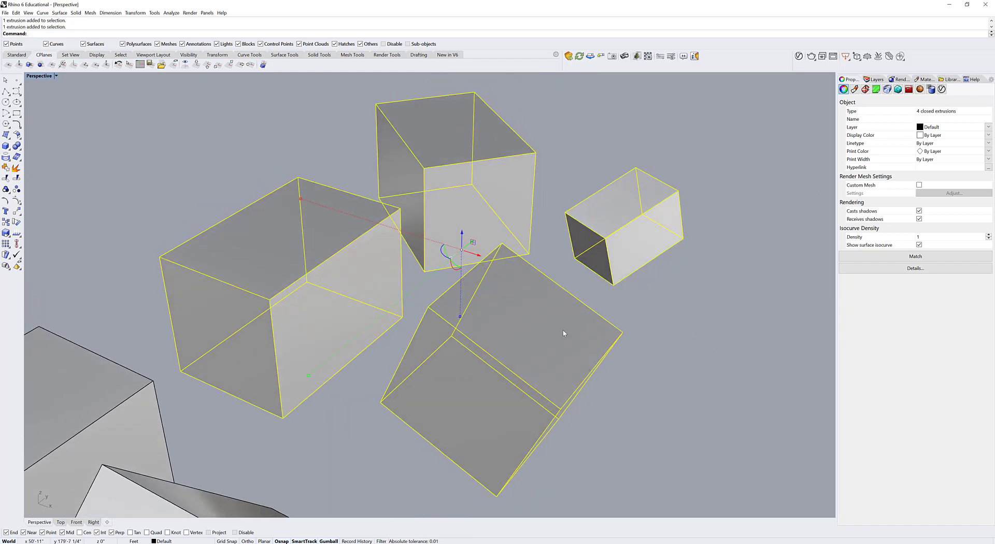
{"action": "right_click_drag", "start_coordinate": [564, 333], "coordinate": [587, 388]}
{"action": "left_click_drag", "start_coordinate": [434, 307], "coordinate": [307, 170]}
- Duplicate the group of four selected boxes in the negative X direction with the gumball
{"action": "right_click_drag", "start_coordinate": [244, 265], "coordinate": [511, 259], "text": "shift"}
{"action": "scroll", "coordinate": [518, 350], "scroll_direction": "down", "scroll_amount": 5}
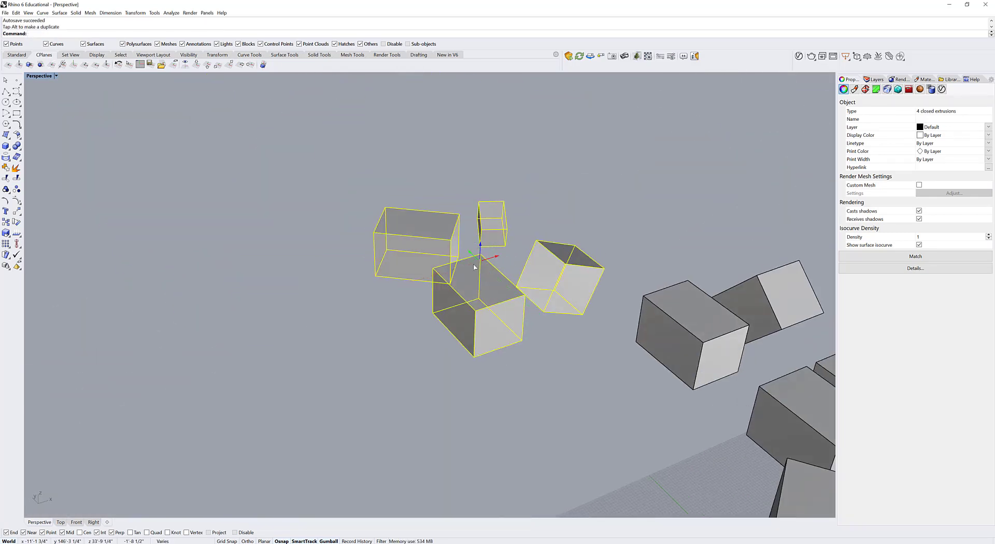
{"action": "left_click_drag", "start_coordinate": [496, 256], "coordinate": [317, 303]}
{"action": "right_click_drag", "start_coordinate": [398, 403], "coordinate": [480, 375], "text": "shift"}
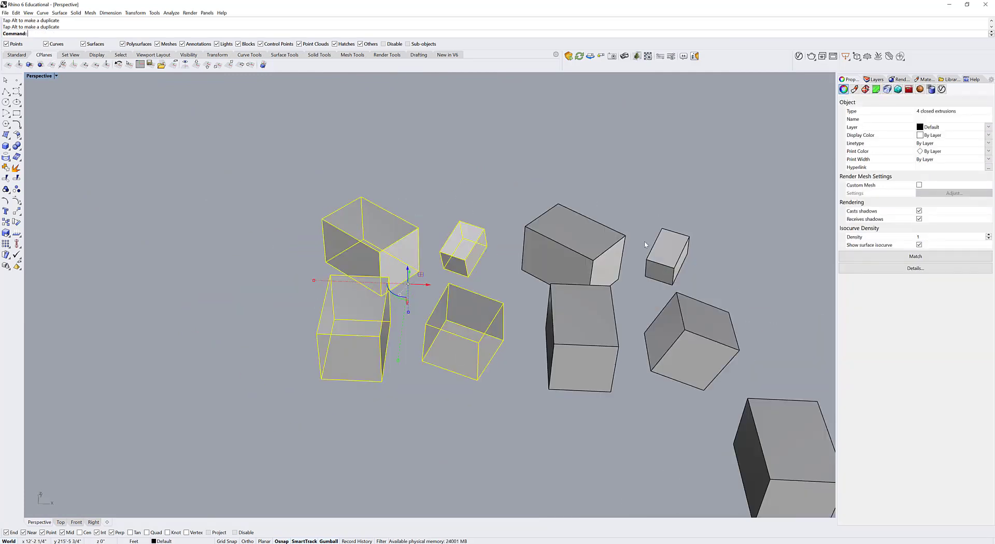
- Select two large boxes of the duplicated group and shrink them together along the Y axis only with the gumball
{"action": "left_click", "coordinate": [488, 408]}
{"action": "right_click_drag", "start_coordinate": [488, 408], "coordinate": [507, 377]}
{"action": "scroll", "coordinate": [460, 372], "scroll_direction": "up", "scroll_amount": 3}
{"action": "left_click", "coordinate": [460, 372]}
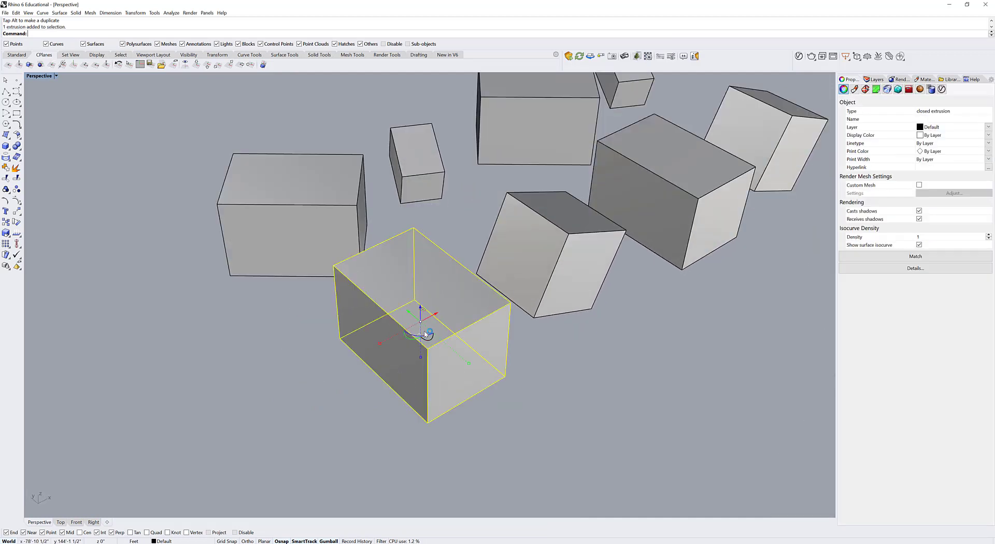
{"action": "left_click", "coordinate": [327, 254], "text": "shift"}
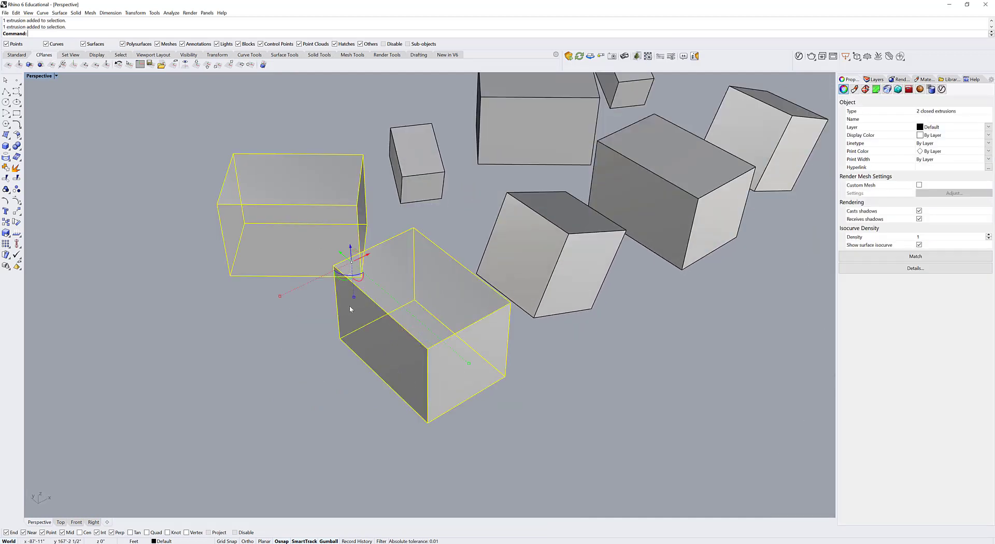
{"action": "left_click_drag", "start_coordinate": [469, 364], "coordinate": [435, 336]}
{"action": "left_click", "coordinate": [538, 428]}
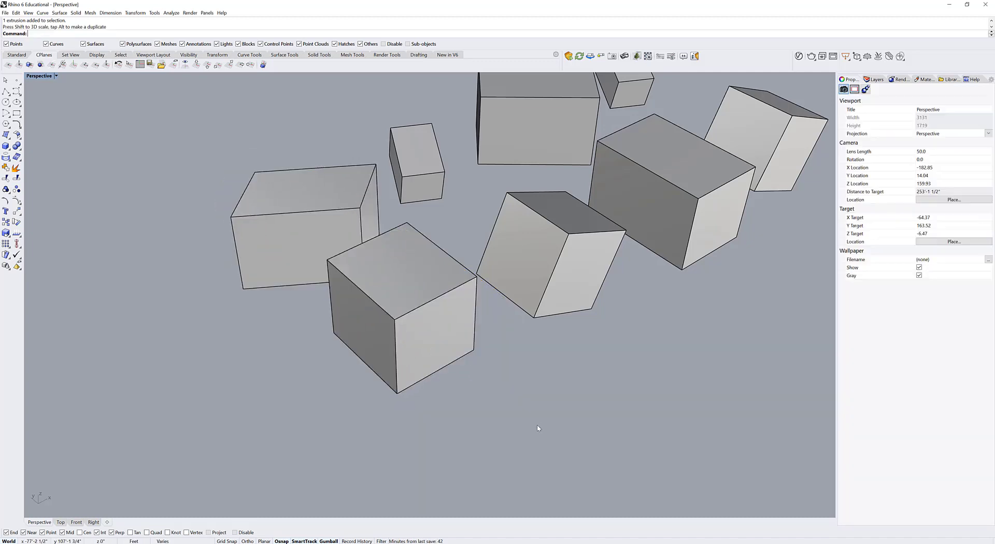